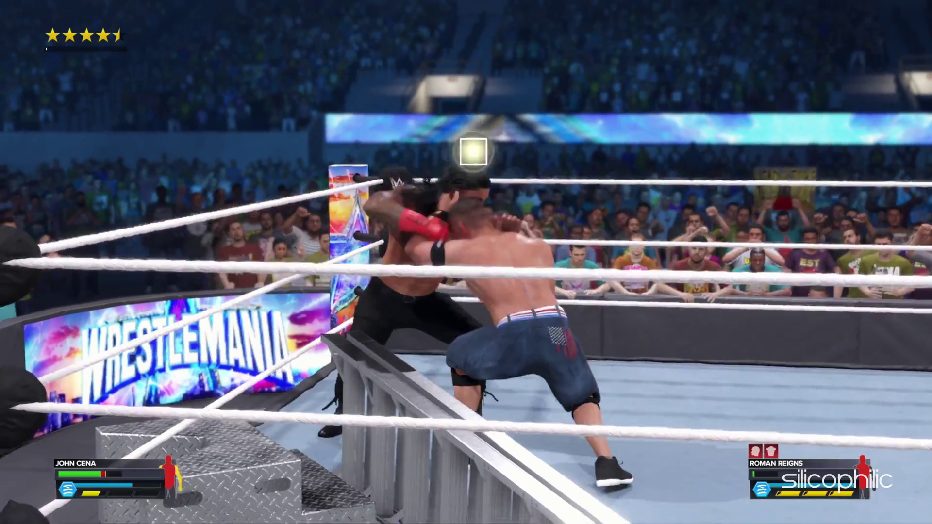
Trigger the comeback move with Space+I during the WWE 2K23 match
key("space+i")
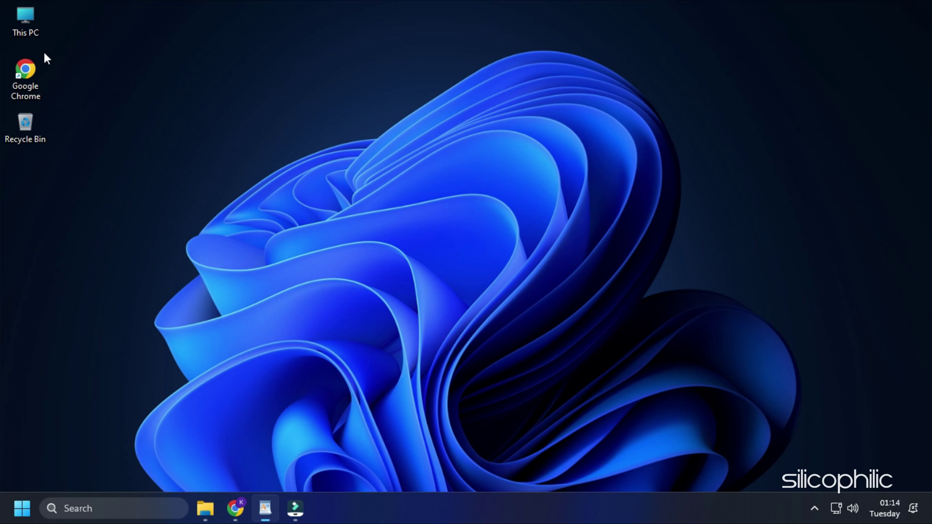
Open config.ini from This PC > Documents > WWE2K23 in Notepad
double_click(25, 19)
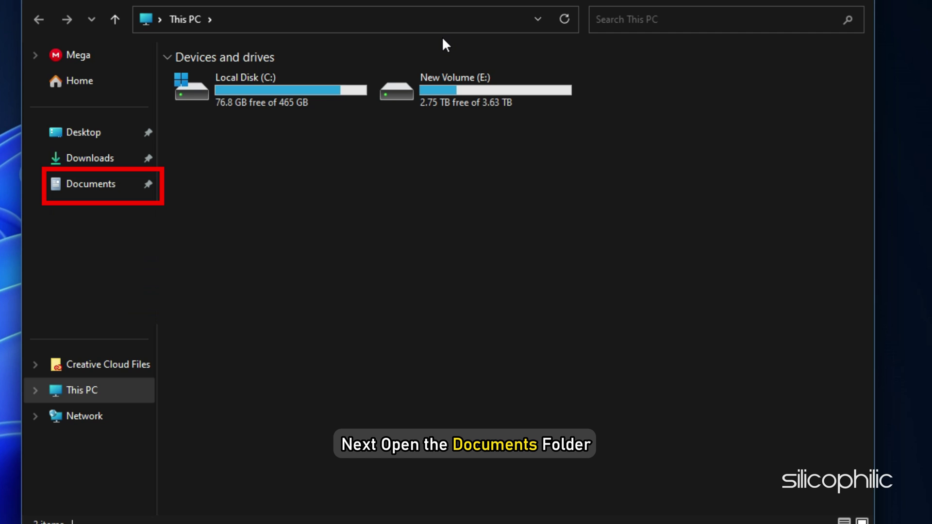
left_click(97, 187)
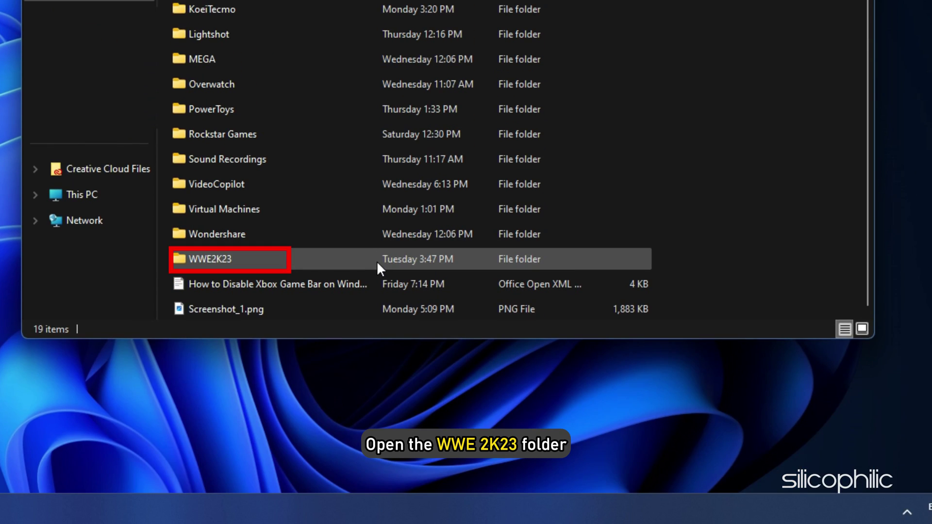
double_click(376, 261)
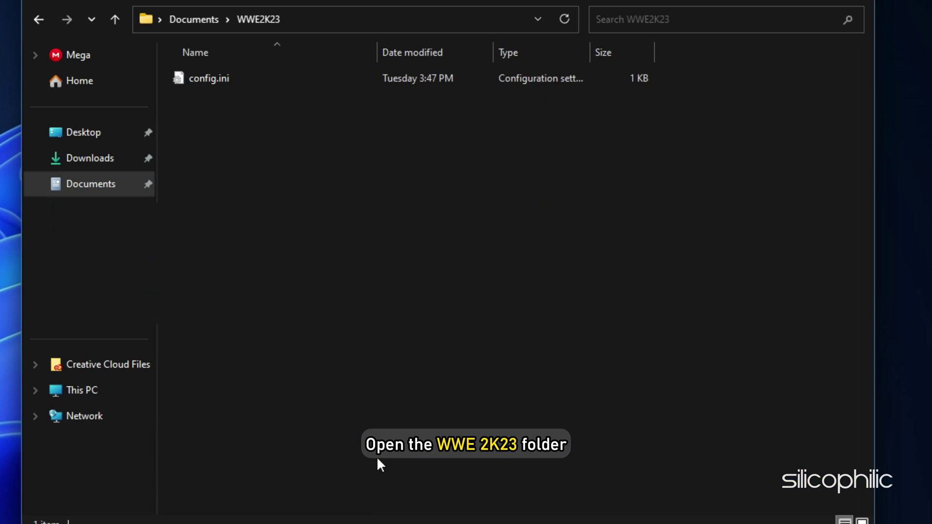
double_click(279, 77)
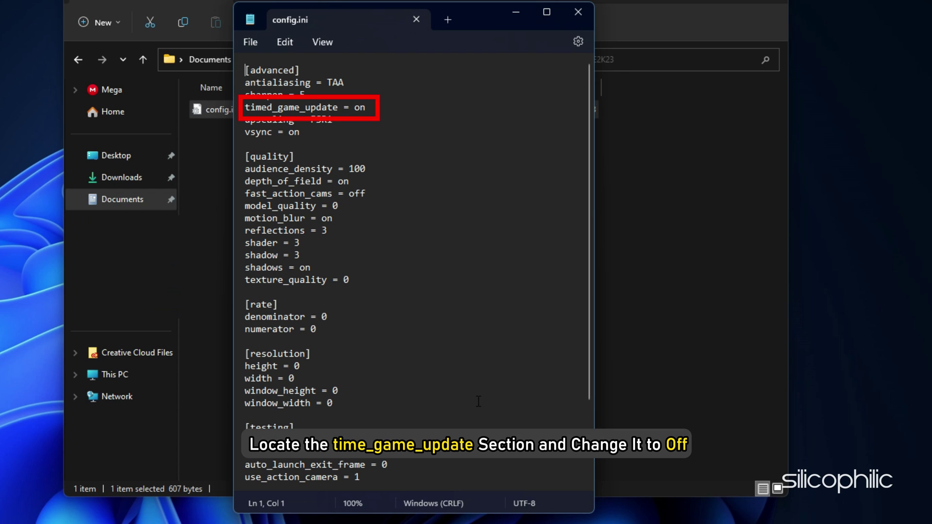
Switch timed_game_update from on to off in config.ini, then save and close Notepad
double_click(359, 107)
key("BackSpace")
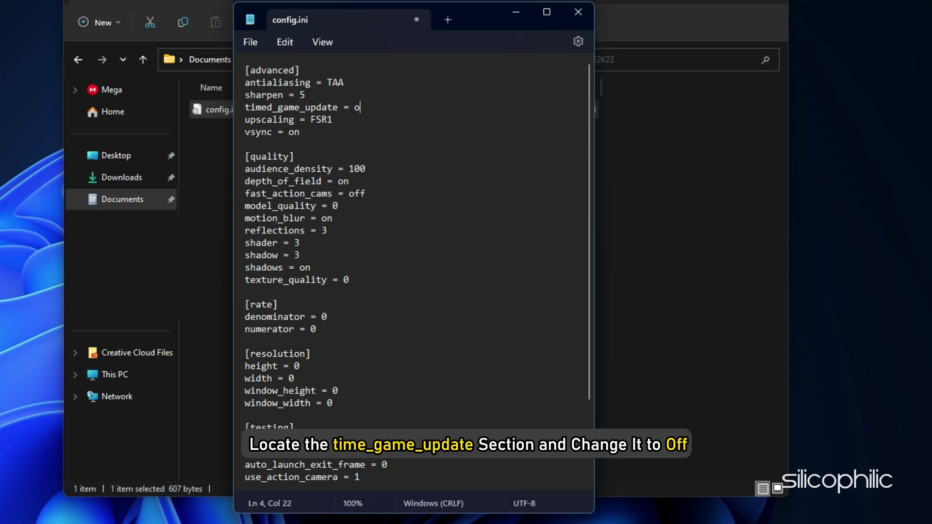
left_click(258, 42)
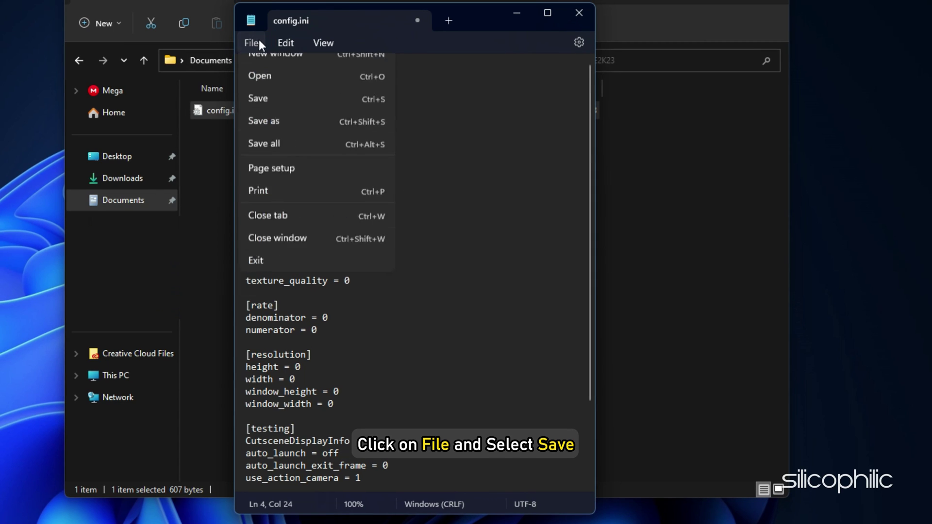
left_click(276, 134)
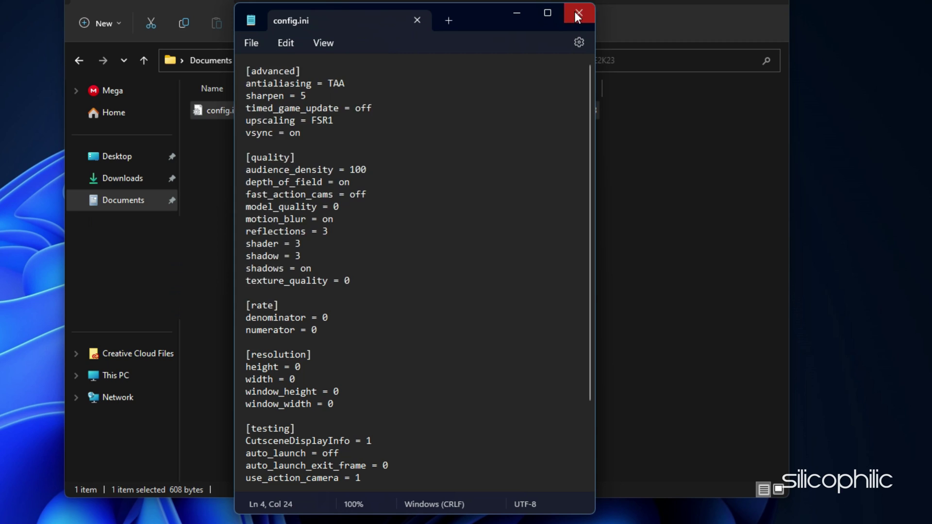
left_click(579, 12)
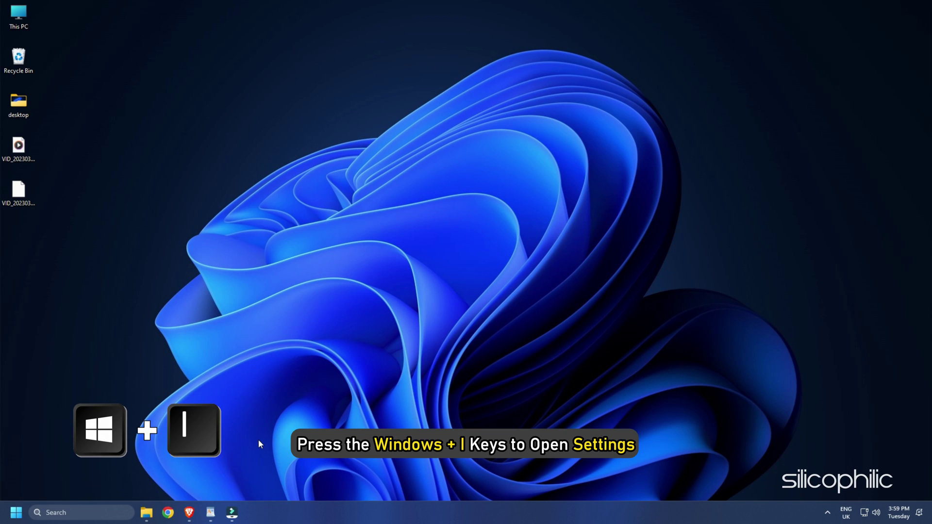
Add WWE2K23_x64.exe to the per-app list in Display > Graphics settings
key("super+i")
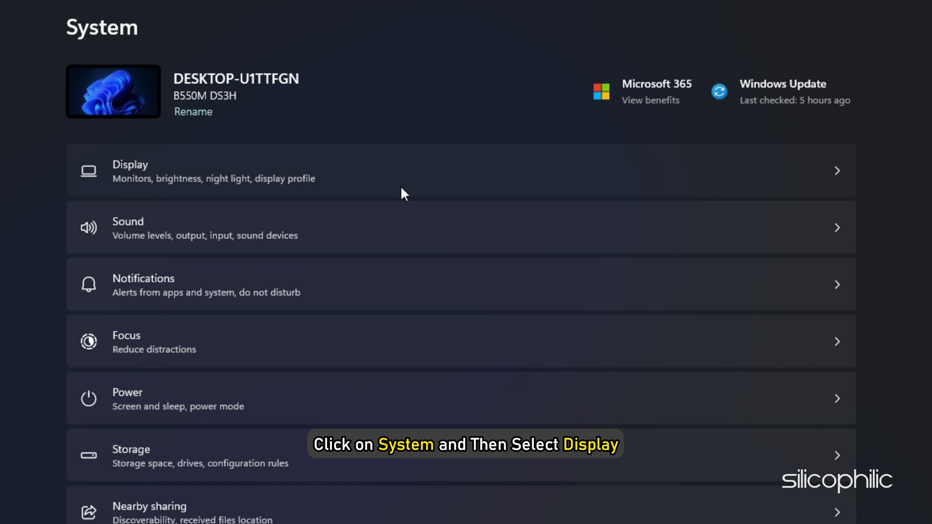
left_click(401, 190)
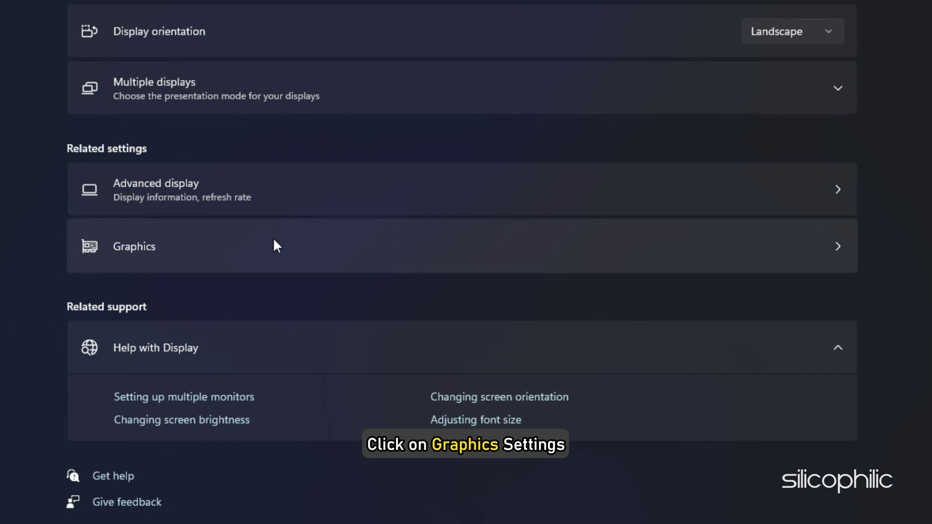
left_click(274, 241)
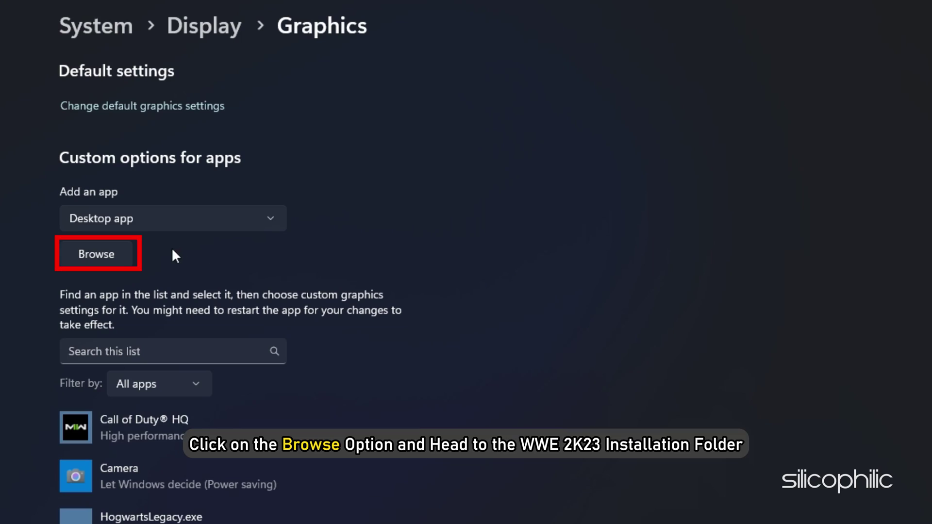
left_click(119, 257)
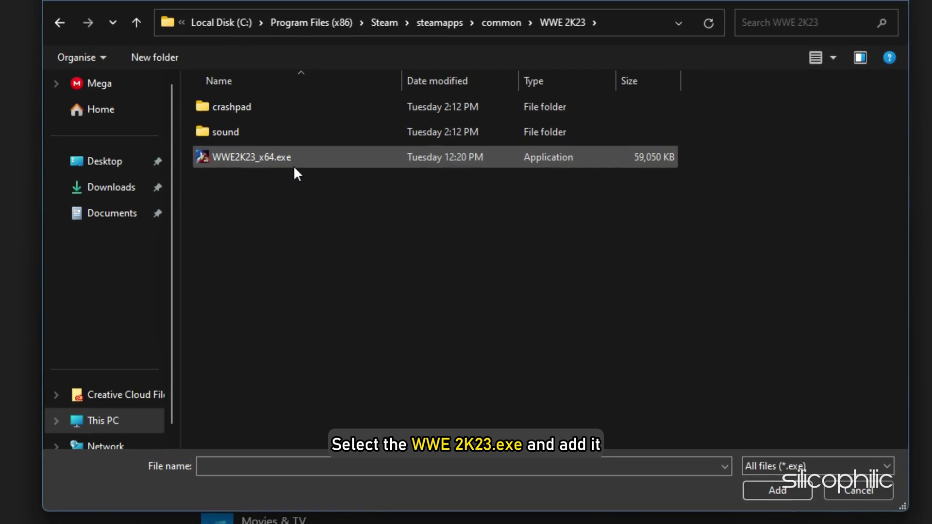
left_click(295, 164)
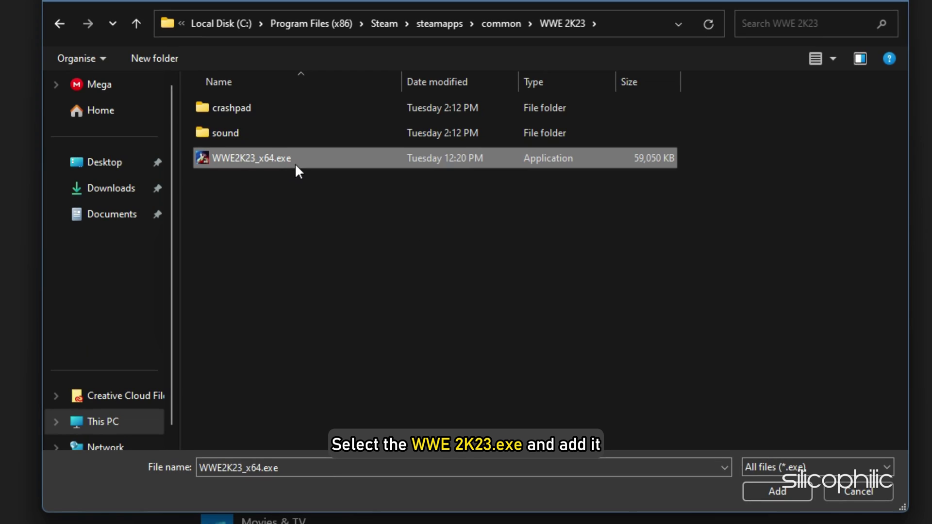
left_click(776, 491)
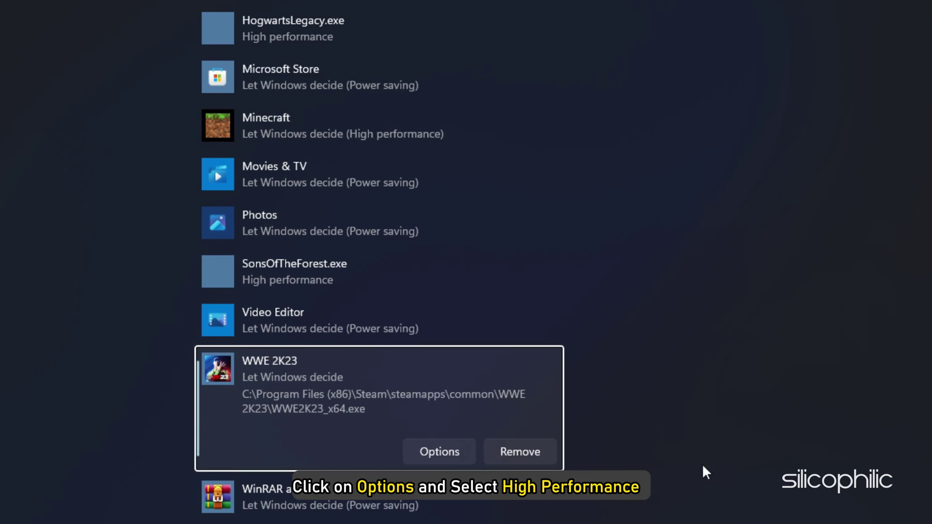
Set WWE 2K23's graphics preference to High performance and save it
left_click(439, 451)
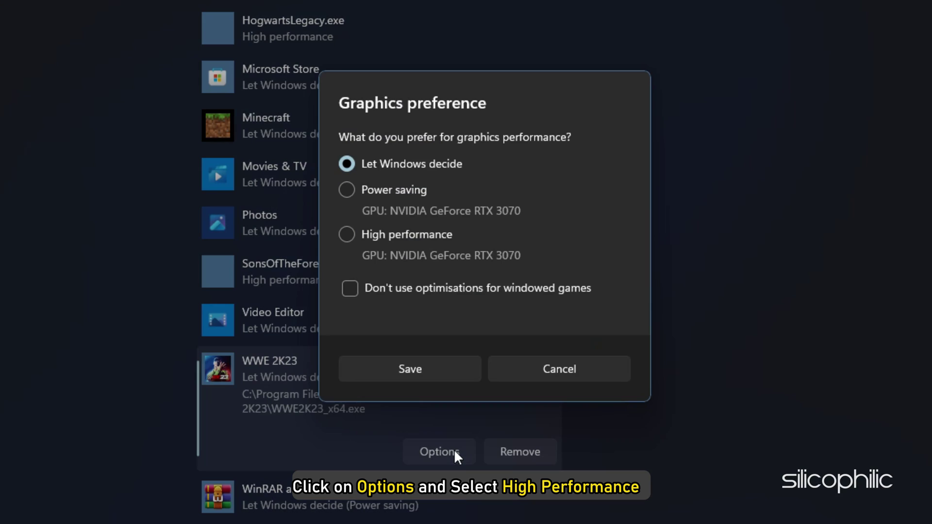
left_click(381, 234)
left_click(430, 371)
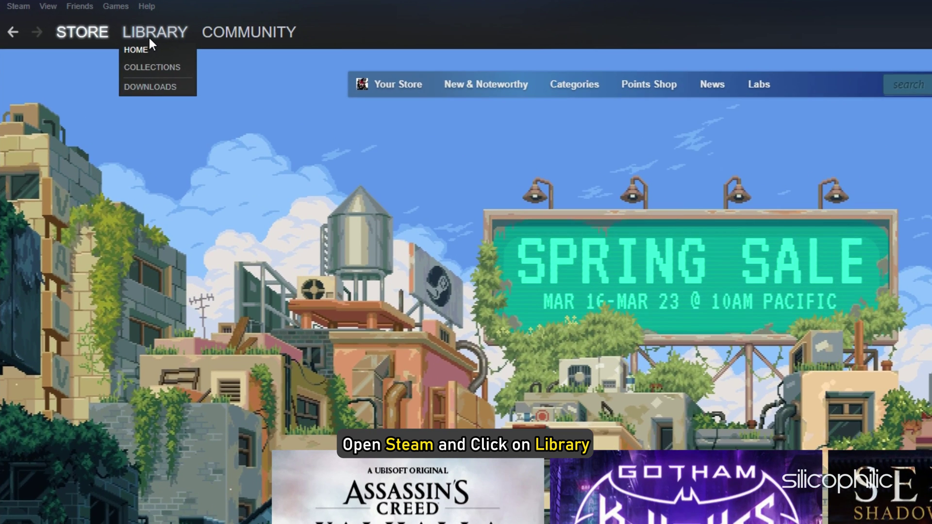
Open WWE 2K23's install folder via Manage > Browse local files from Steam Downloads
left_click(149, 36)
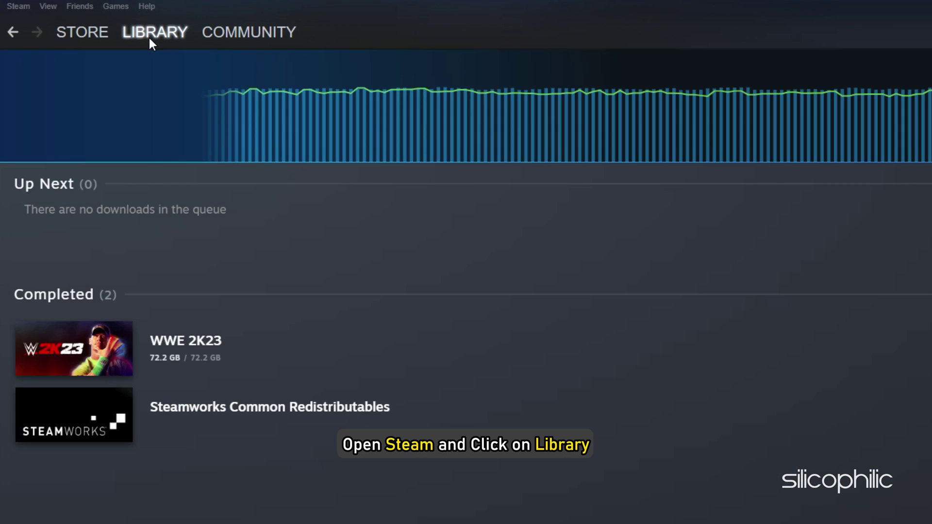
right_click(124, 350)
mouse_move(155, 435)
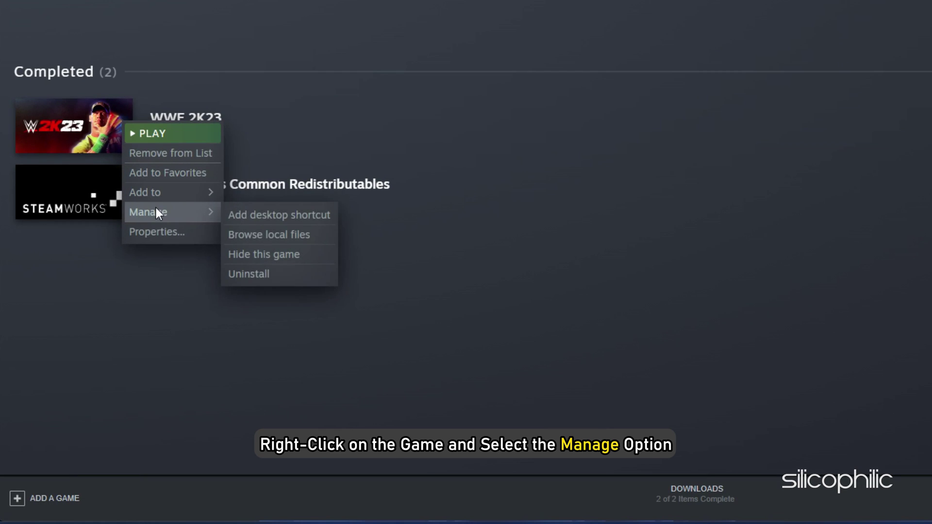
left_click(260, 234)
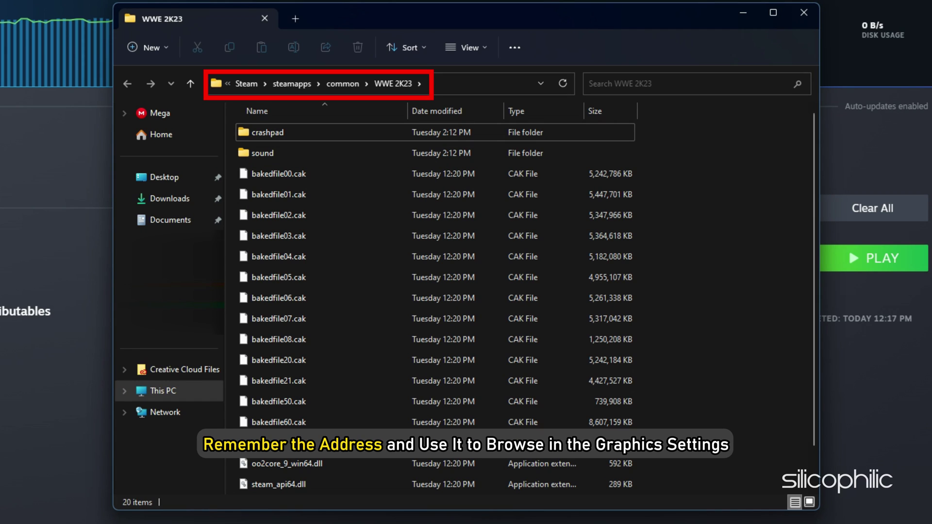
Show and copy the install path C:\Program Files (x86)\Steam\steamapps\common\WWE 2K23
left_click(438, 83)
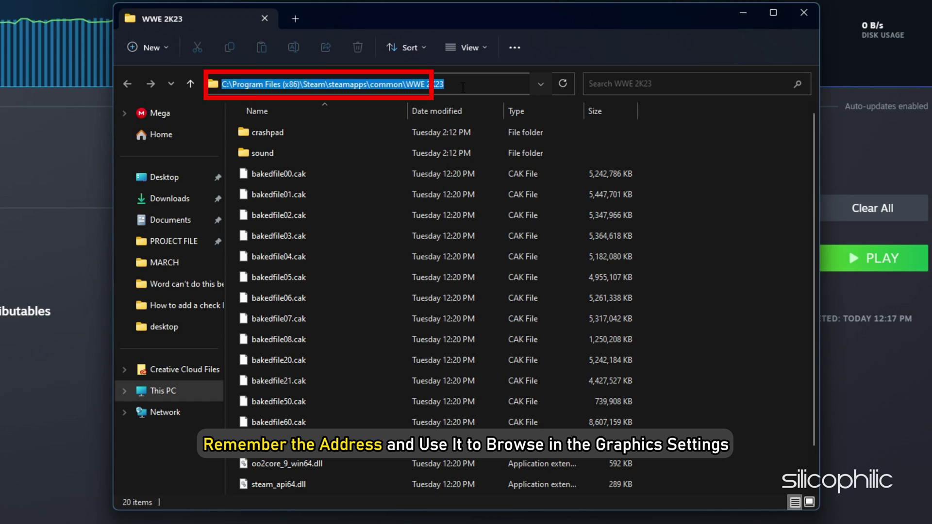
right_click(461, 86)
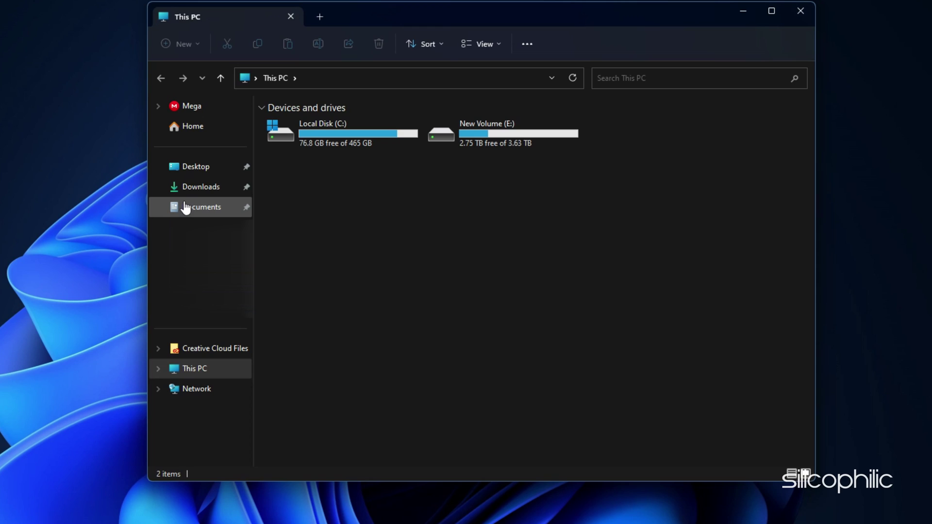
Delete config.ini from the Documents\WWE2K23 folder
left_click(186, 207)
scroll(426, 366, "down", 2)
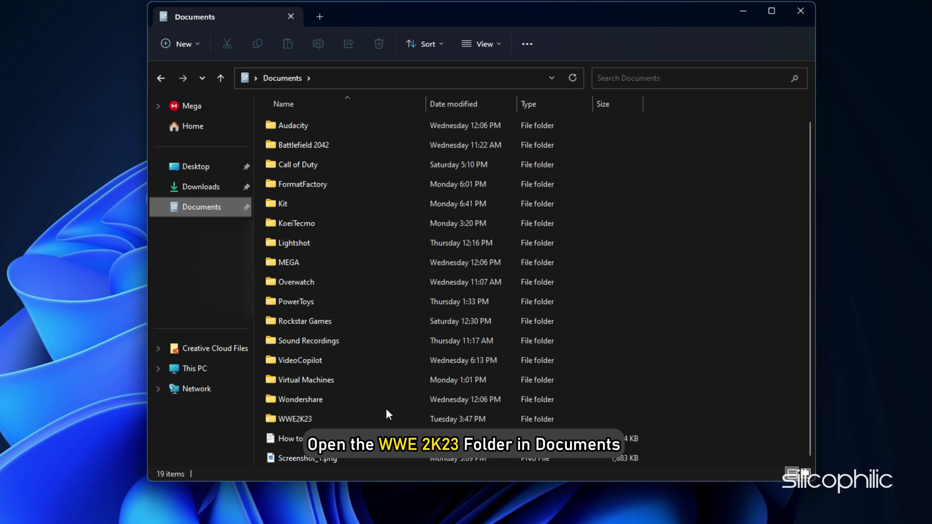
left_click(364, 419)
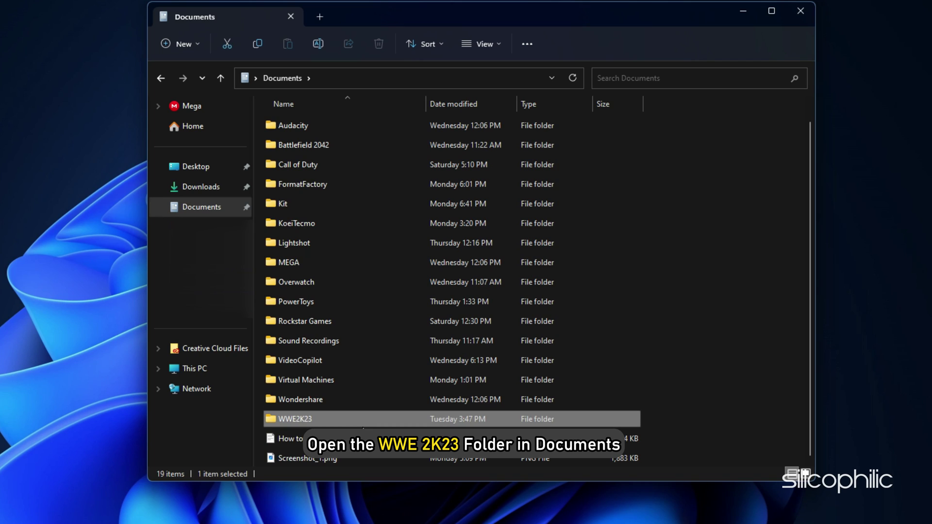
double_click(363, 426)
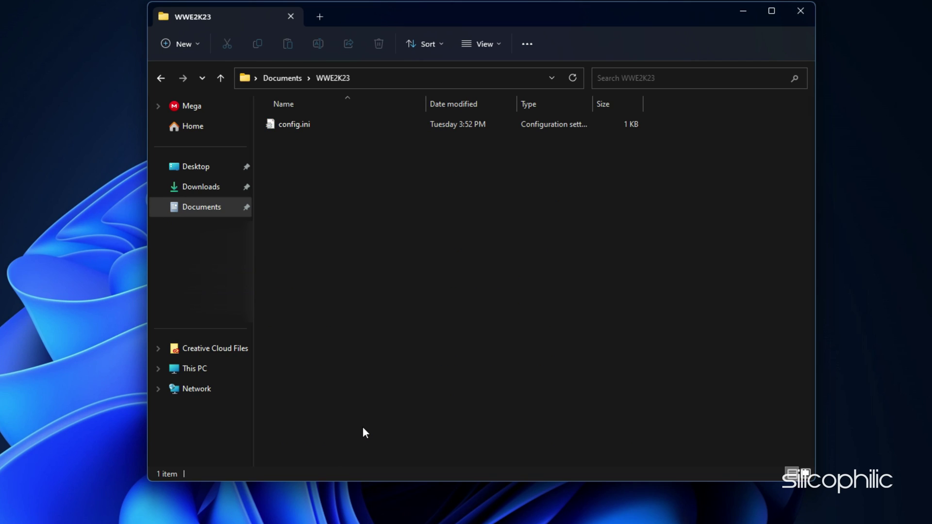
right_click(302, 126)
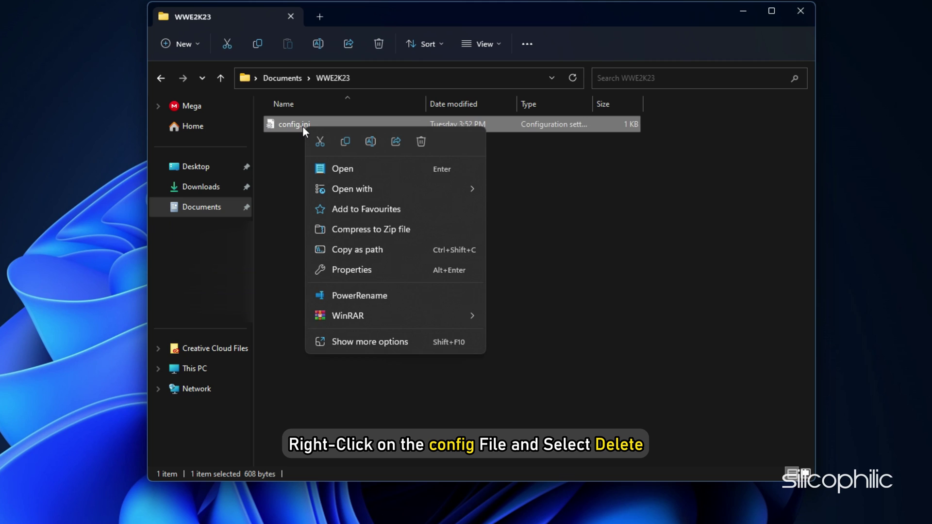
left_click(420, 142)
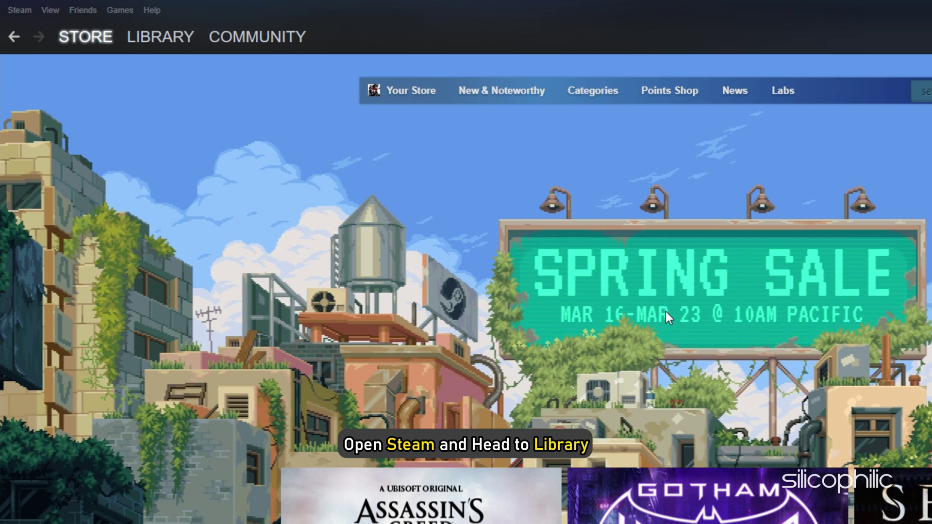
Verify integrity of WWE 2K23 game files from its Properties > Local Files
left_click(163, 37)
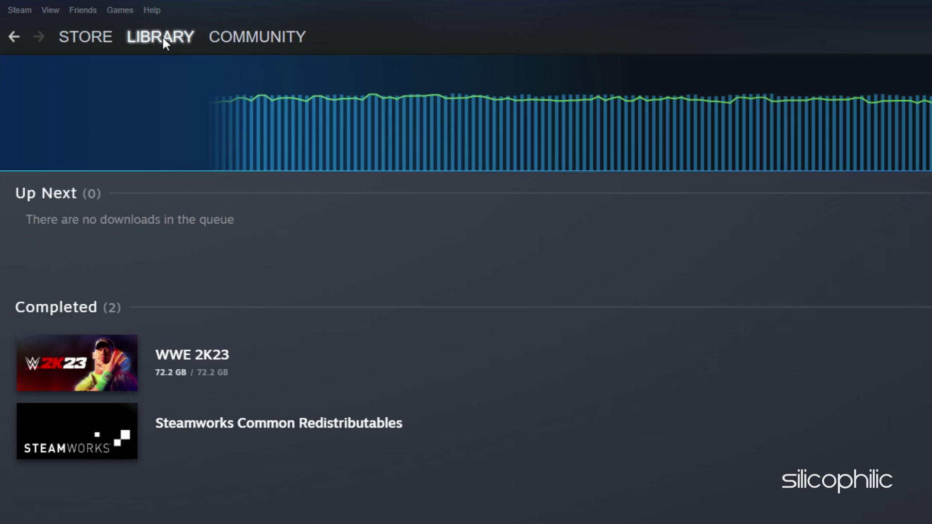
right_click(120, 356)
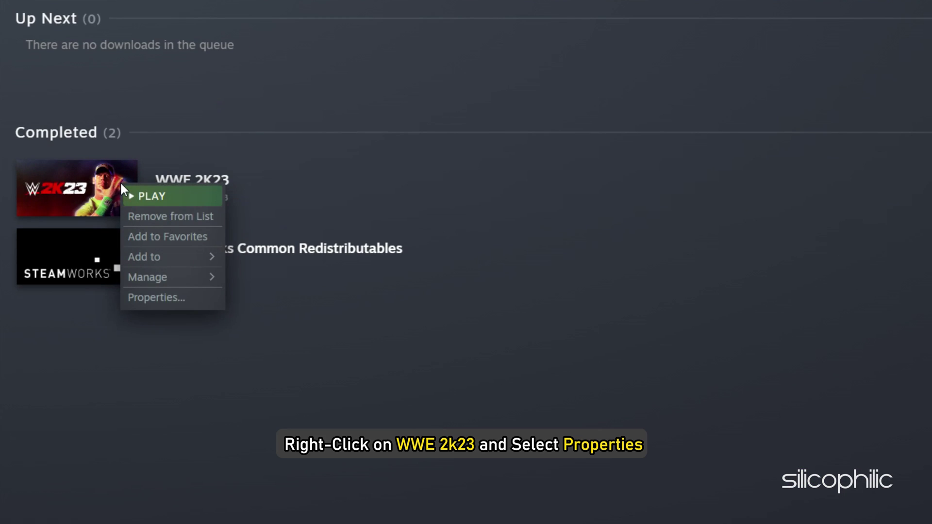
left_click(154, 296)
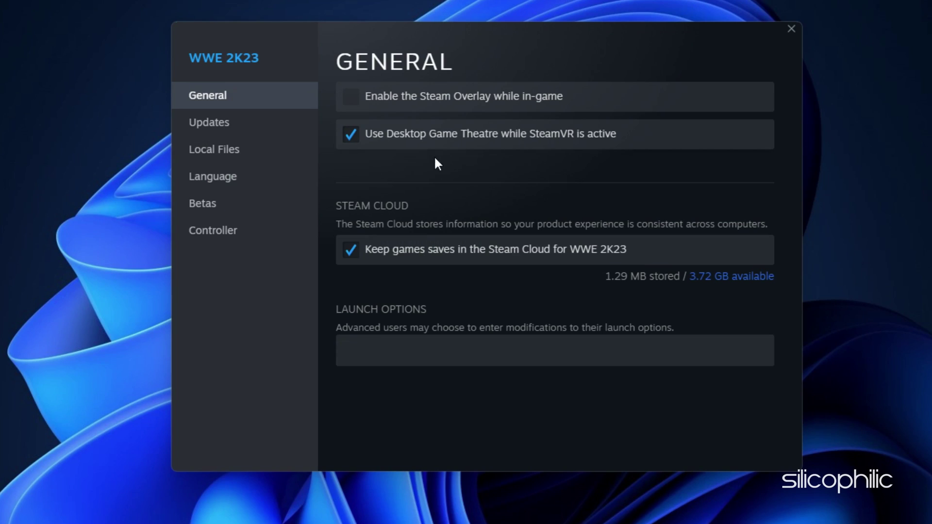
left_click(271, 160)
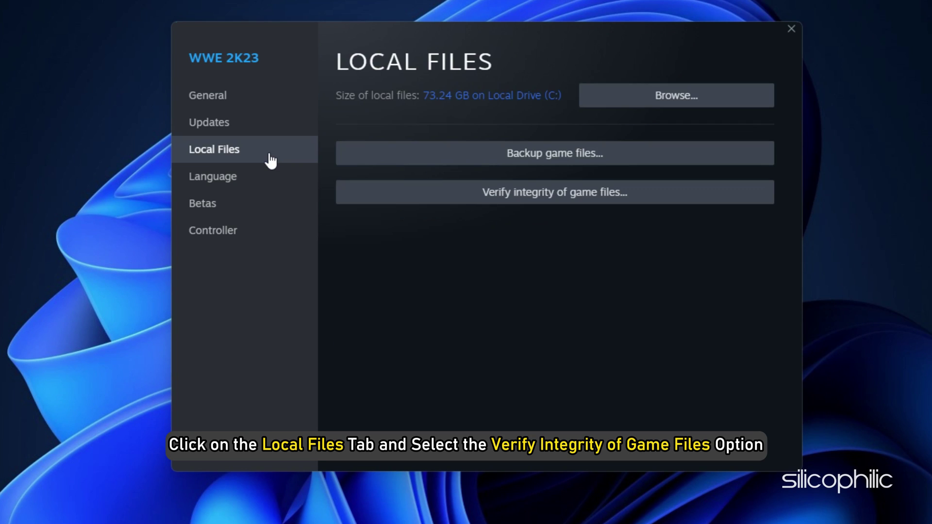
left_click(544, 194)
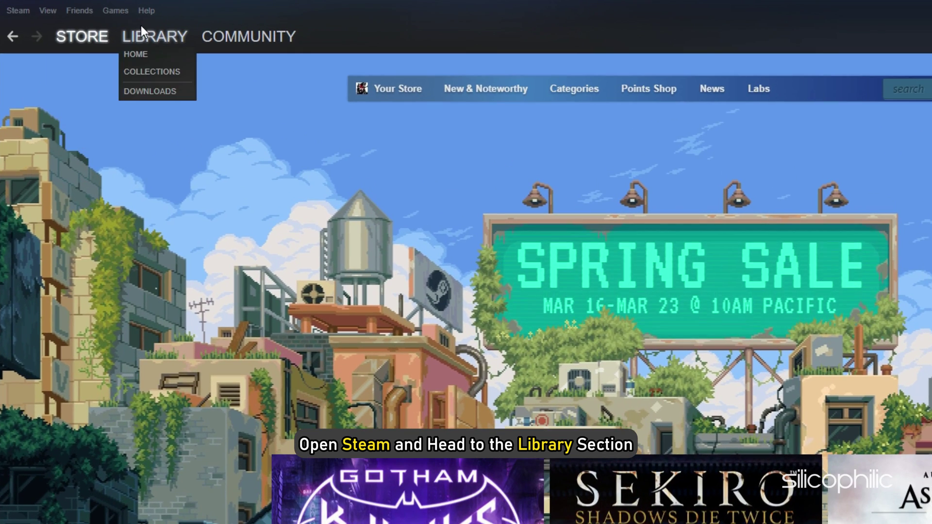
Open the Properties window for WWE 2K23 from the Steam Library list
left_click(145, 34)
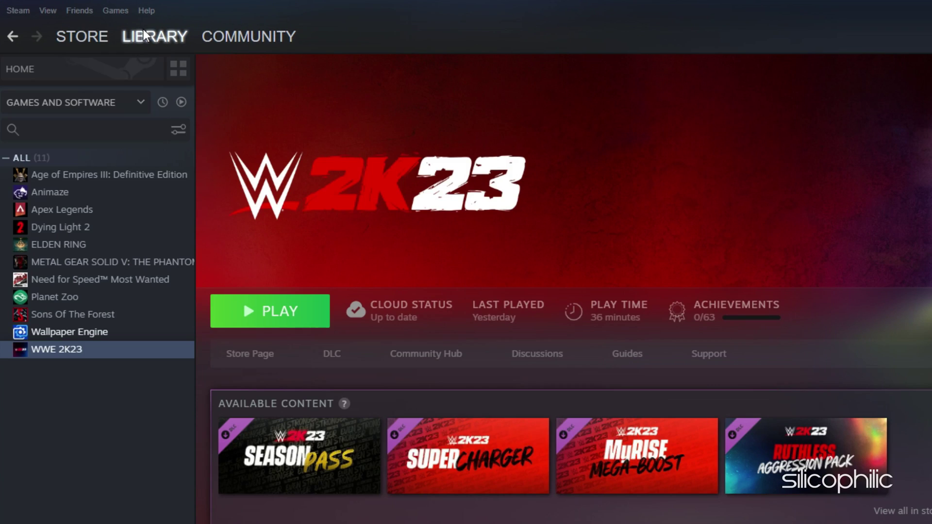
right_click(97, 353)
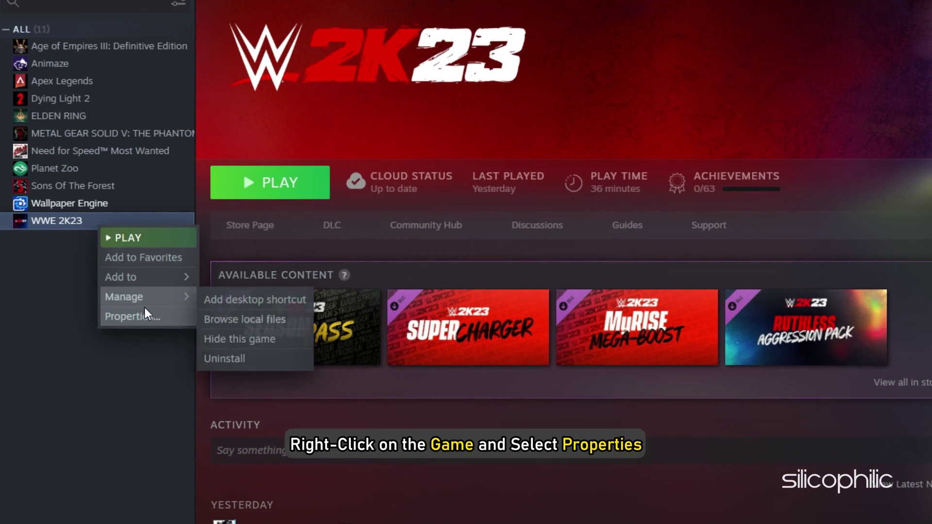
left_click(164, 320)
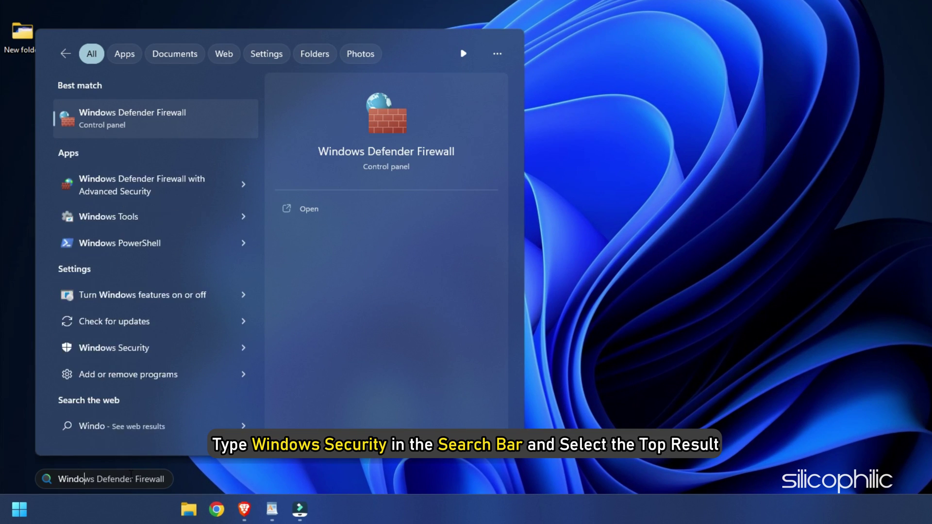
Open Windows Security's Ransomware protection page for allowing an app through Controlled folder access
type("ws security")
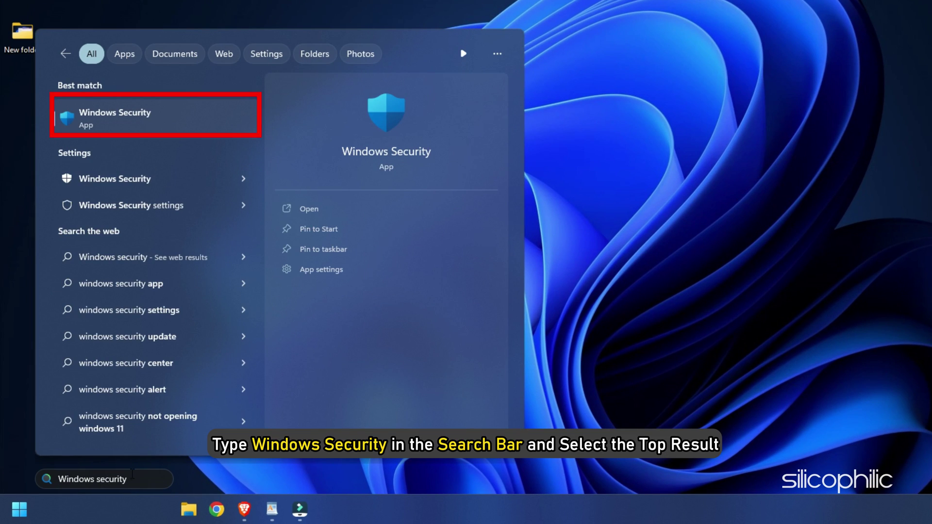
left_click(112, 127)
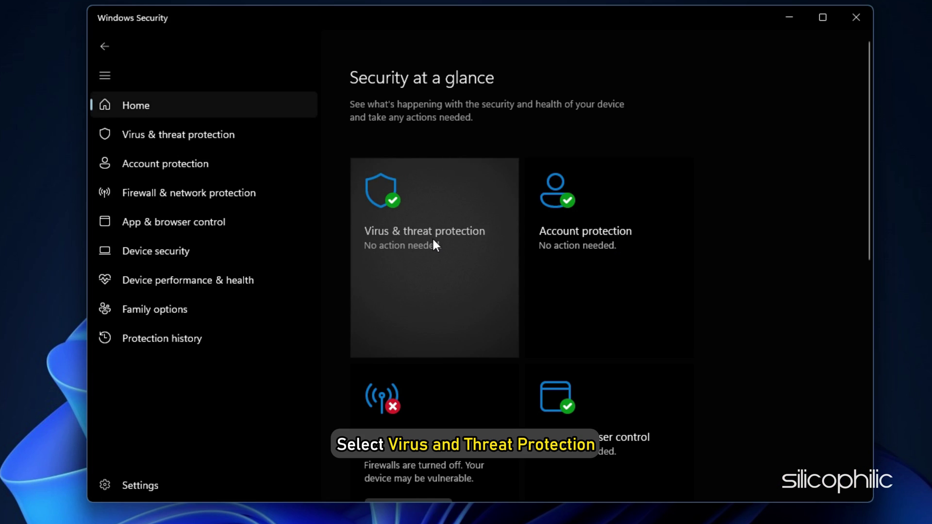
left_click(194, 134)
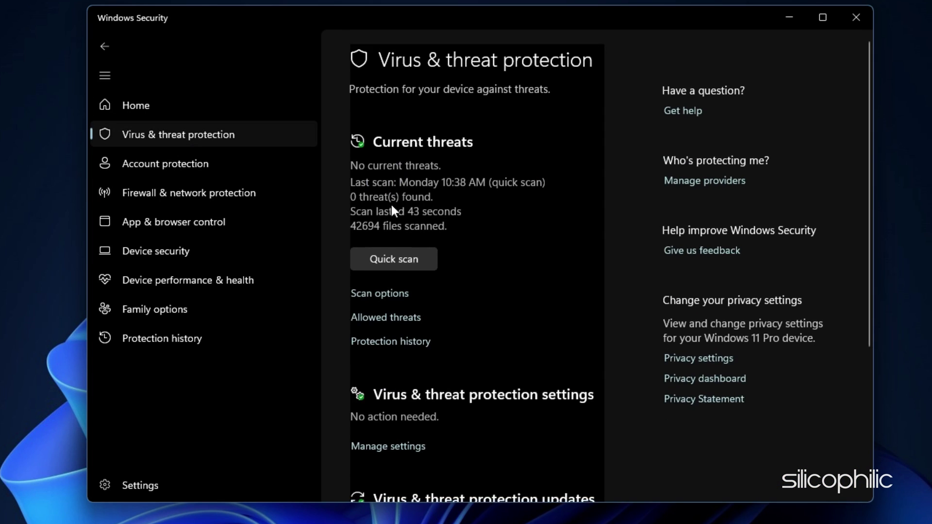
scroll(391, 205, "down", 5)
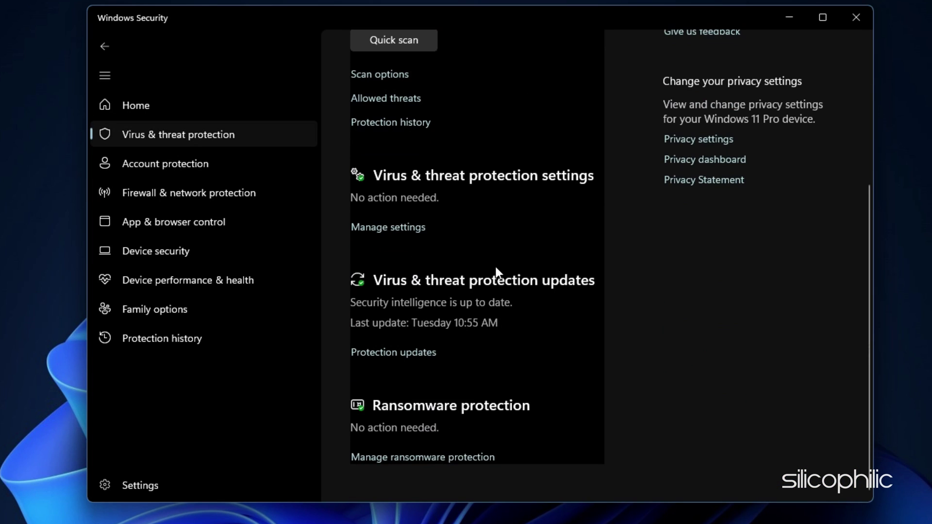
left_click(440, 457)
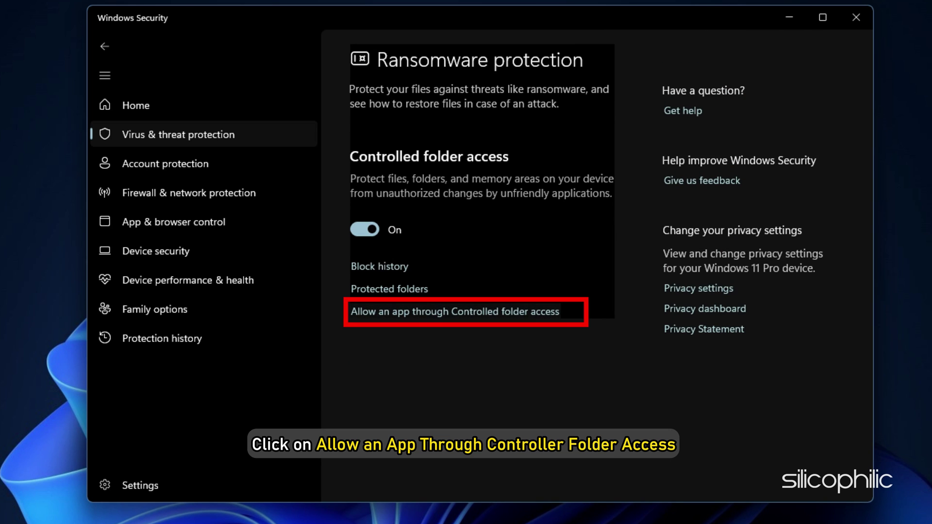
left_click(455, 312)
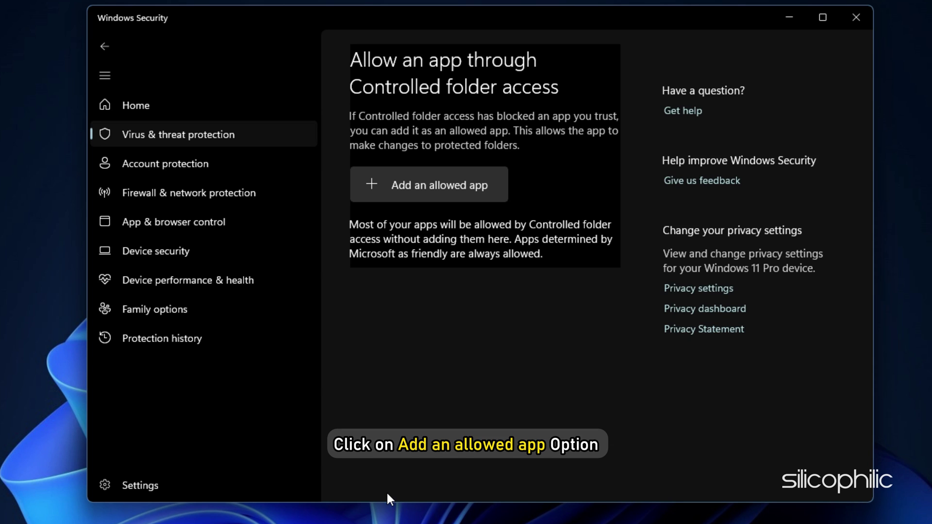
Add WWE2K23_x64.exe as an allowed app for Controlled folder access, then close Windows Security
left_click(447, 187)
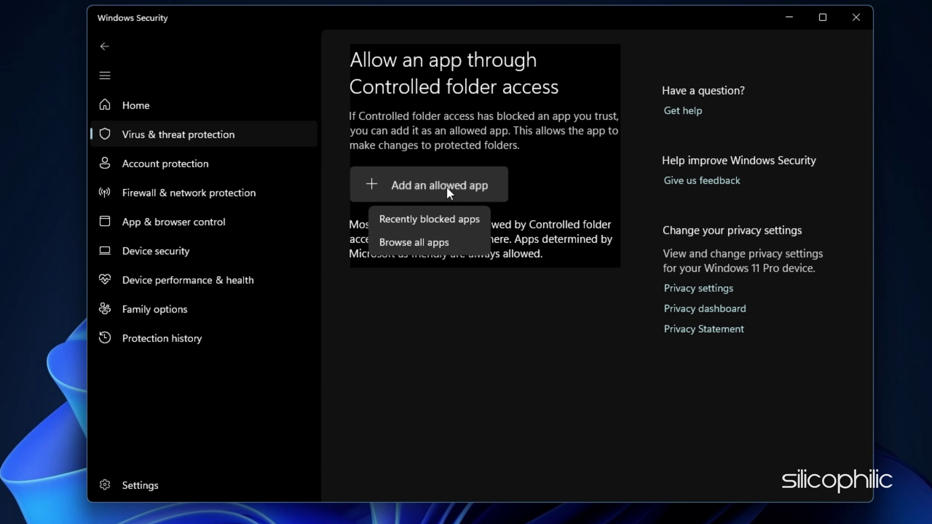
left_click(424, 246)
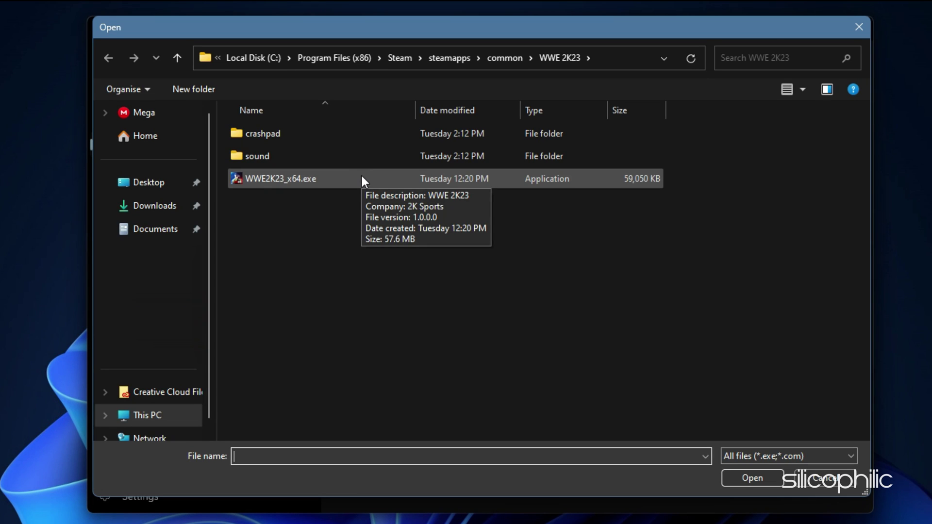
left_click(362, 177)
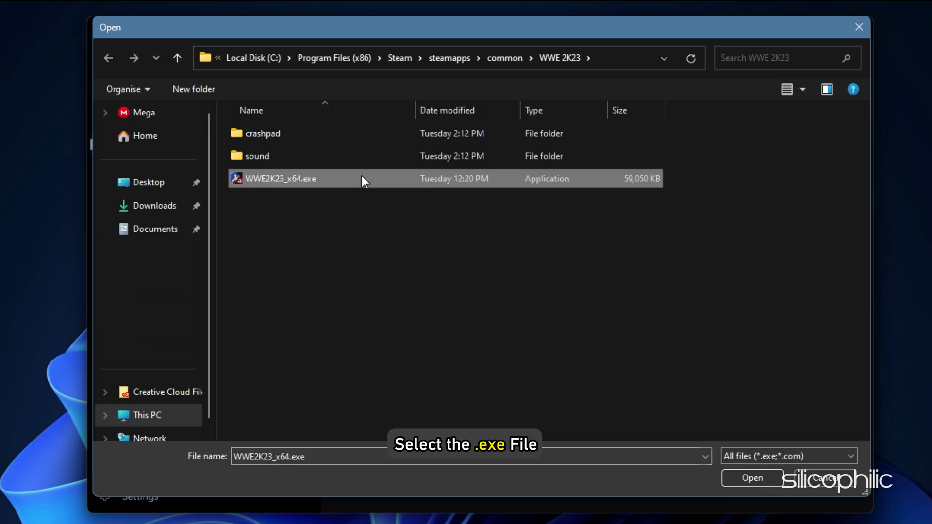
left_click(753, 478)
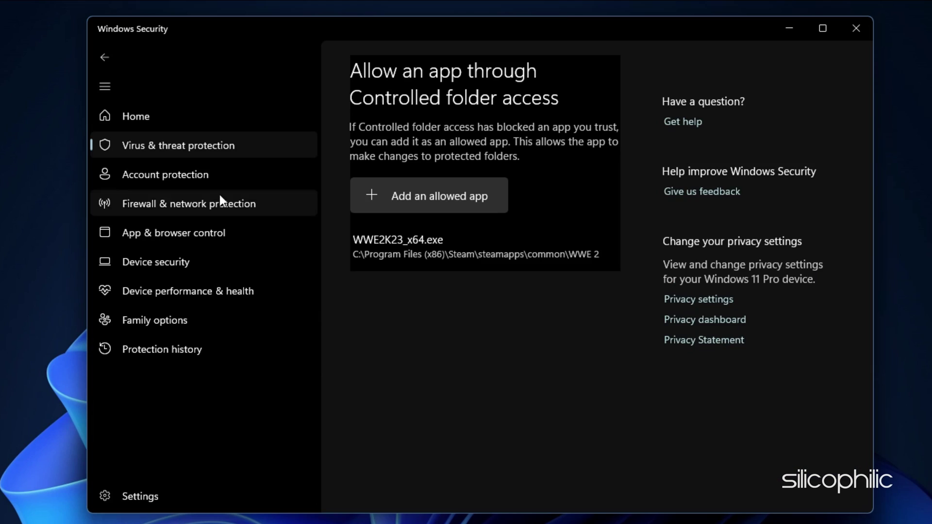
left_click(105, 58)
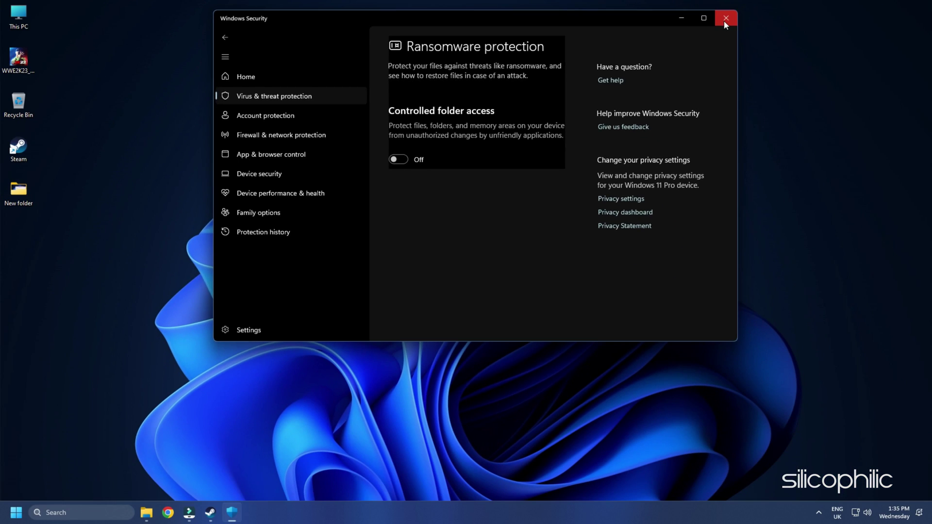
left_click(855, 28)
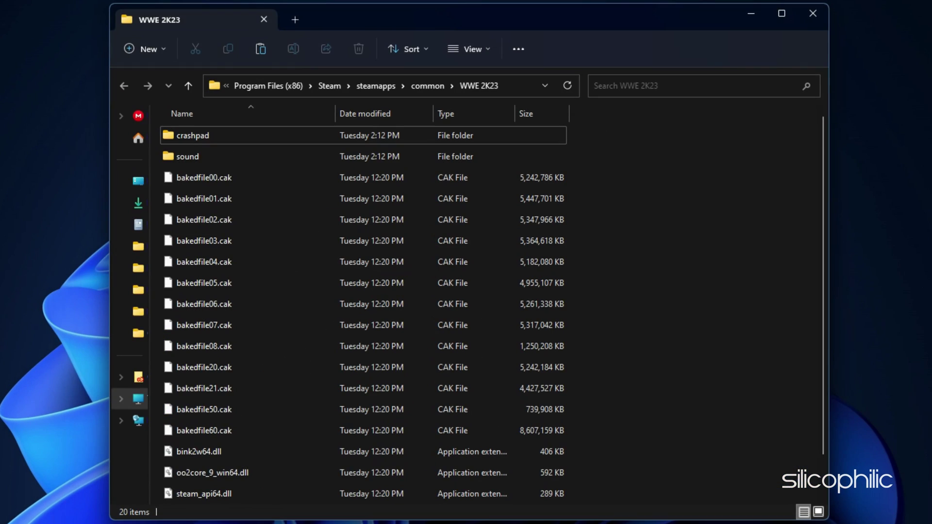
In WWE2K23_x64.exe's compatibility properties, disable full-screen optimisations and enable run as administrator
scroll(245, 457, "down", 1)
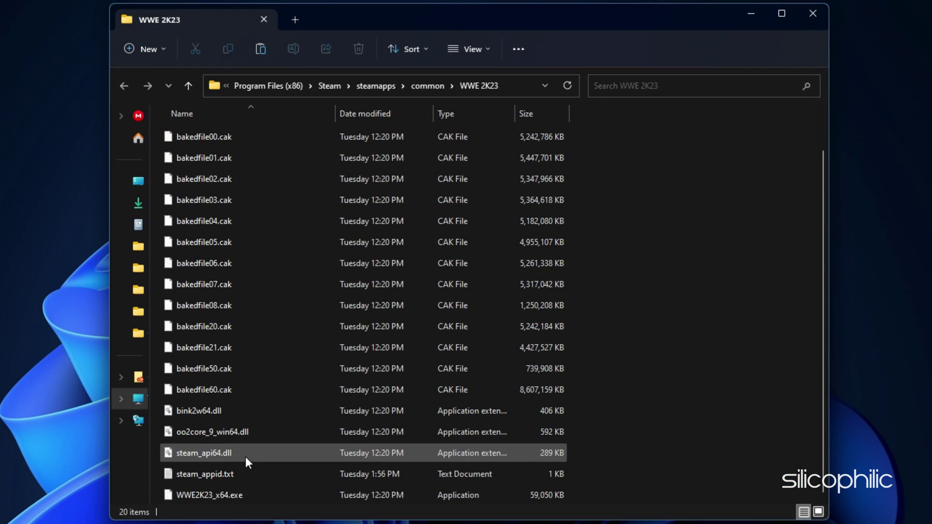
right_click(237, 499)
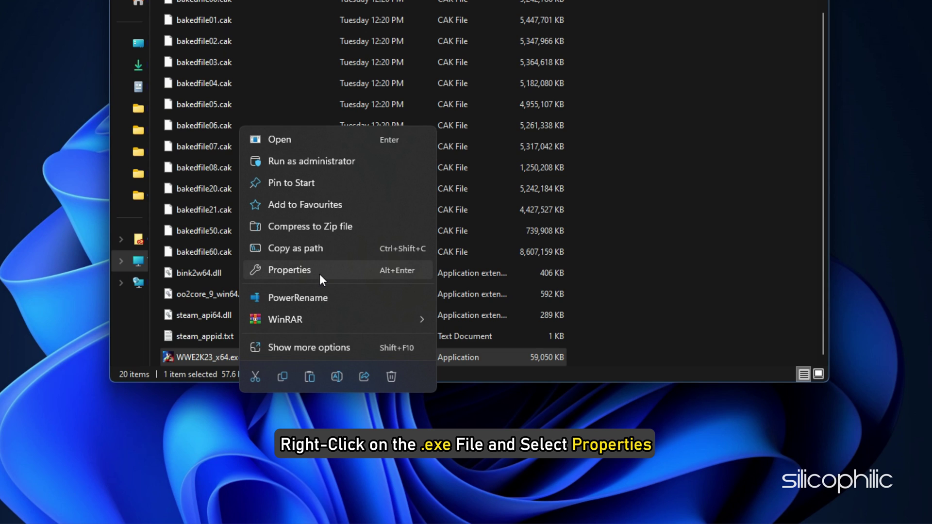
left_click(320, 274)
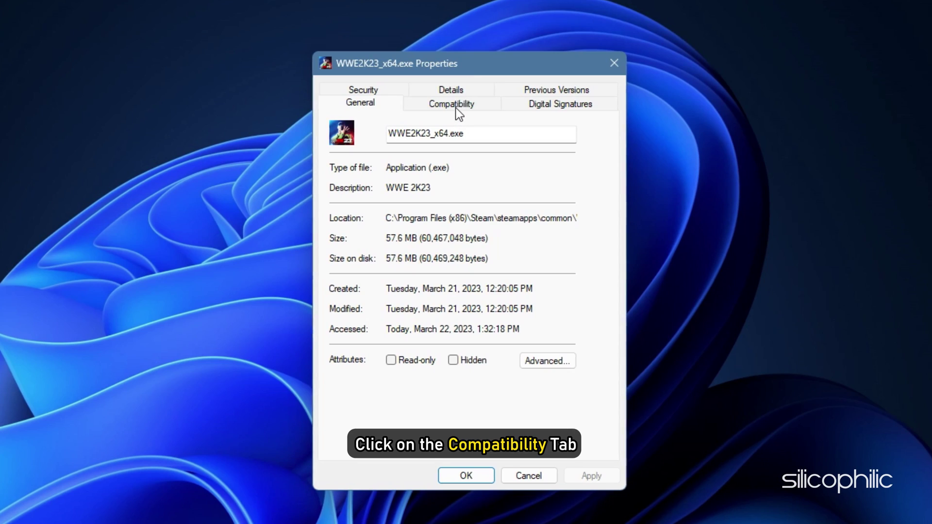
left_click(456, 106)
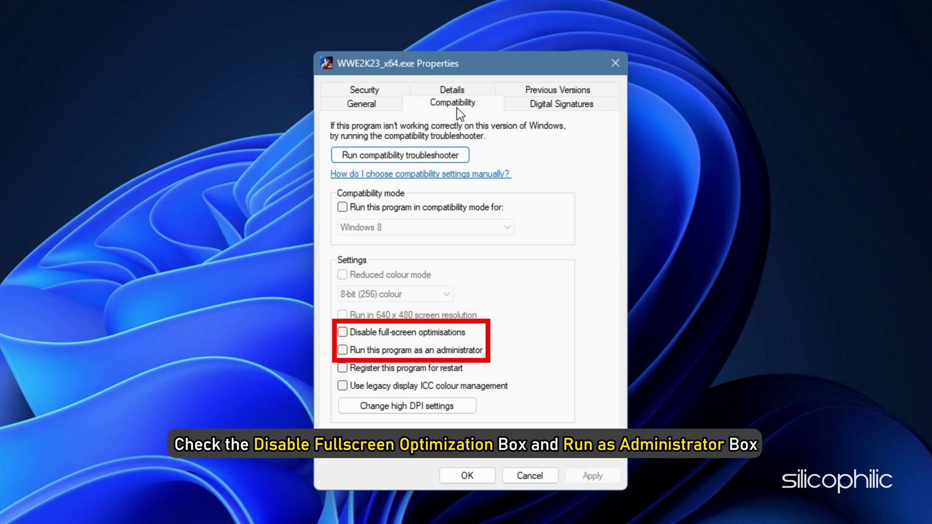
left_click(342, 332)
left_click(345, 353)
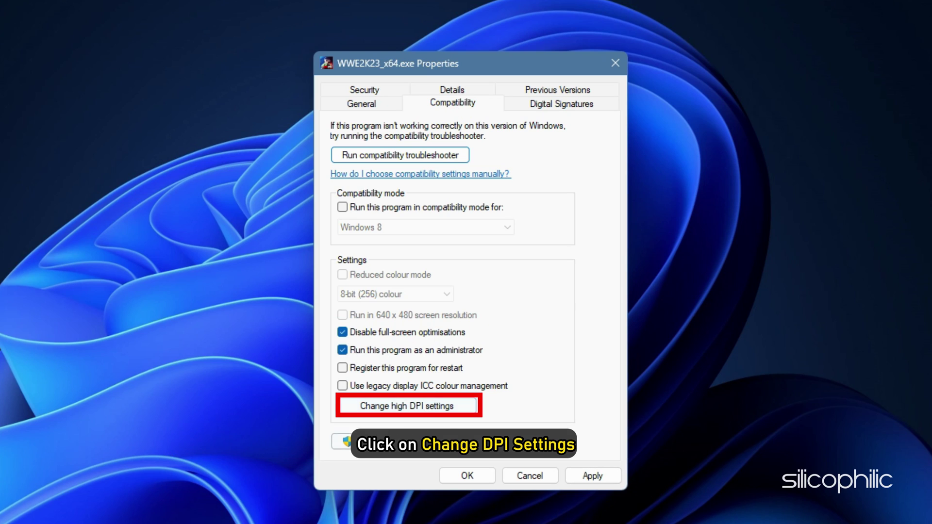
Override high DPI scaling with System, then apply and close the properties
left_click(452, 412)
left_click(349, 365)
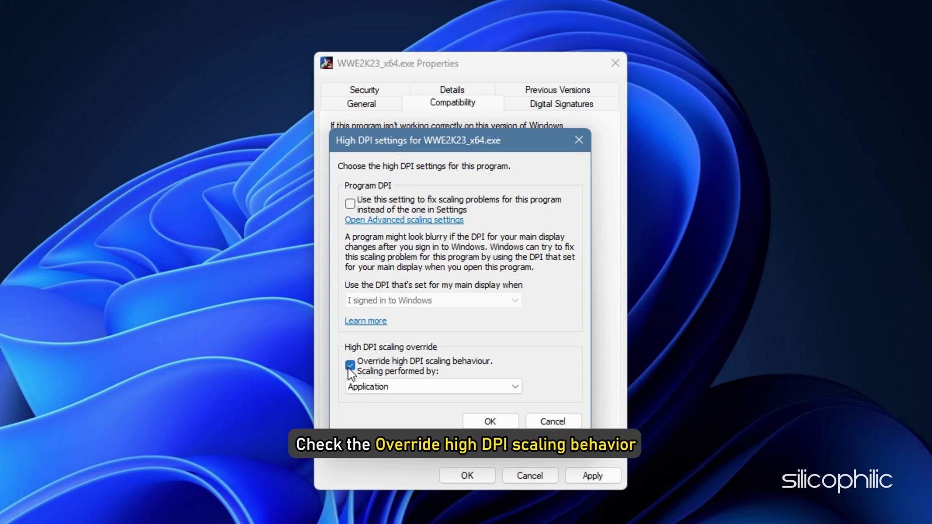
left_click(514, 387)
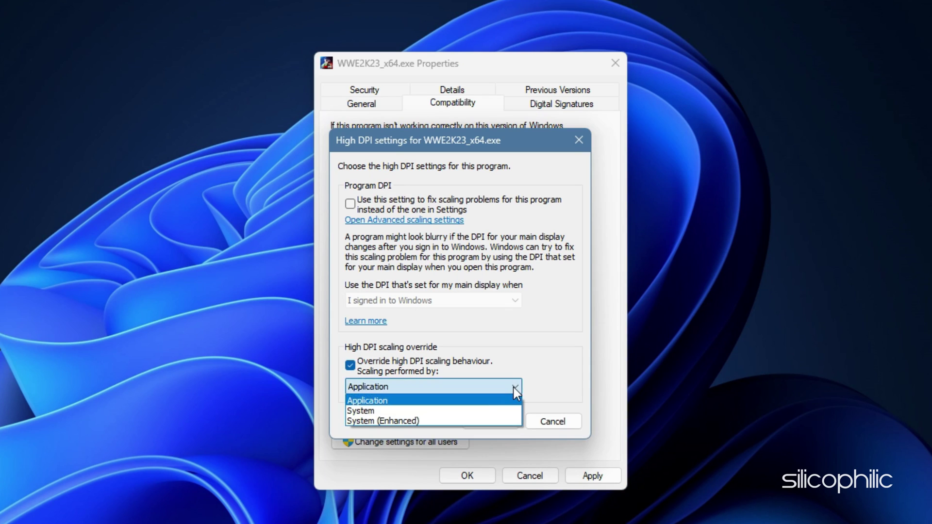
left_click(440, 412)
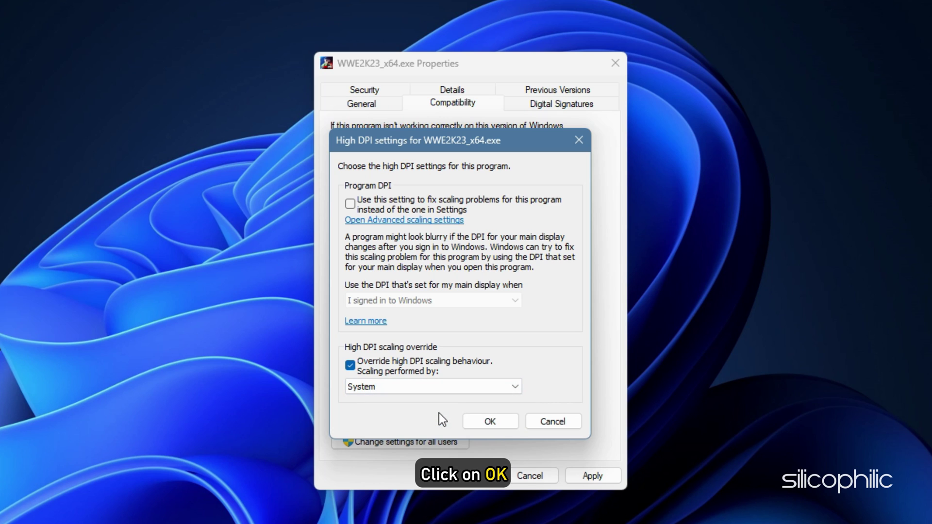
left_click(483, 423)
left_click(581, 472)
left_click(485, 479)
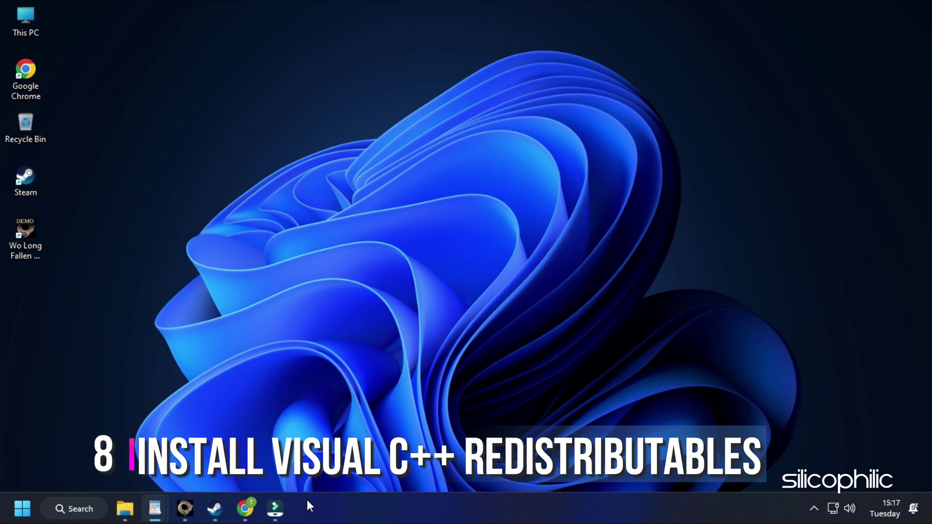
Search Google for Visual C++ redistributables and open Microsoft's latest supported downloads article
left_click(245, 509)
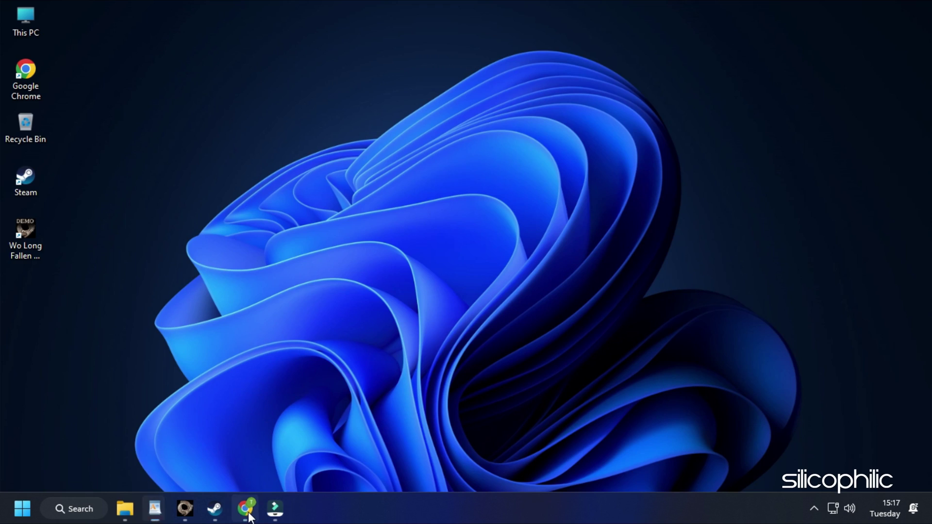
left_click(477, 269)
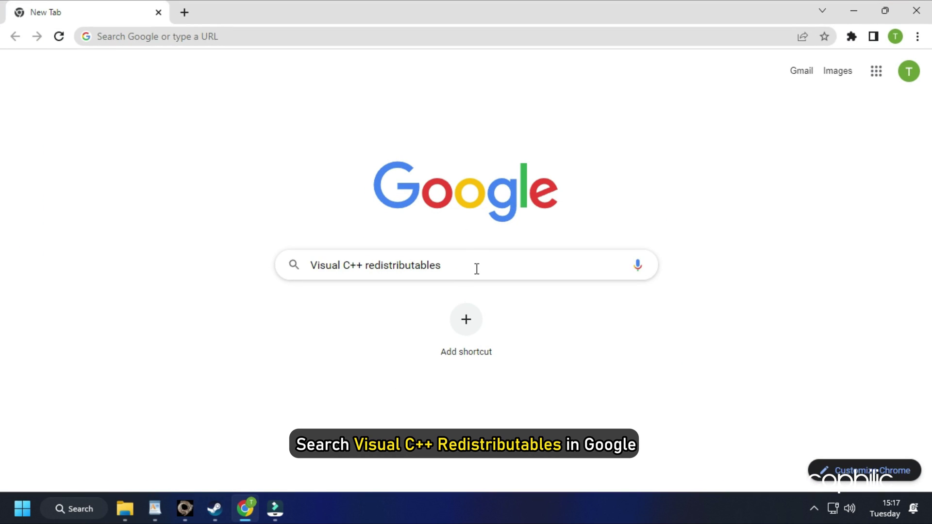
key("Return")
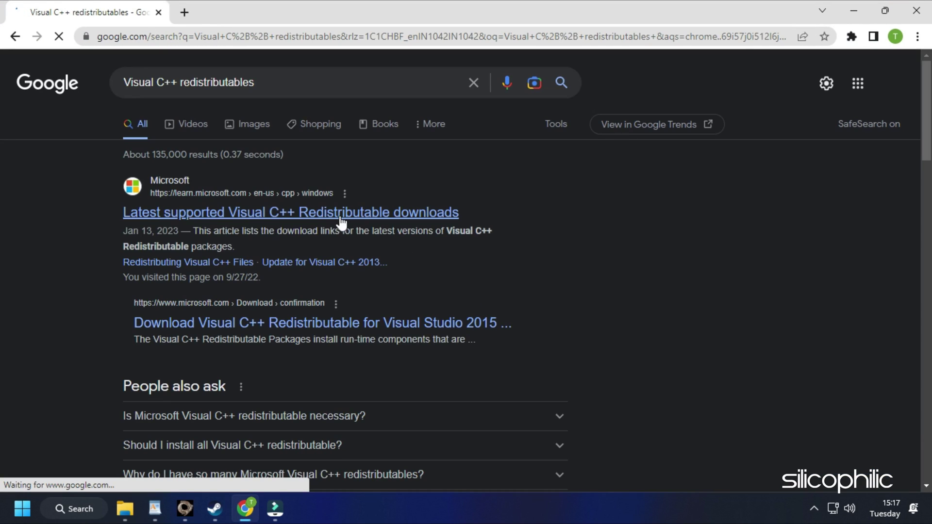
left_click(359, 216)
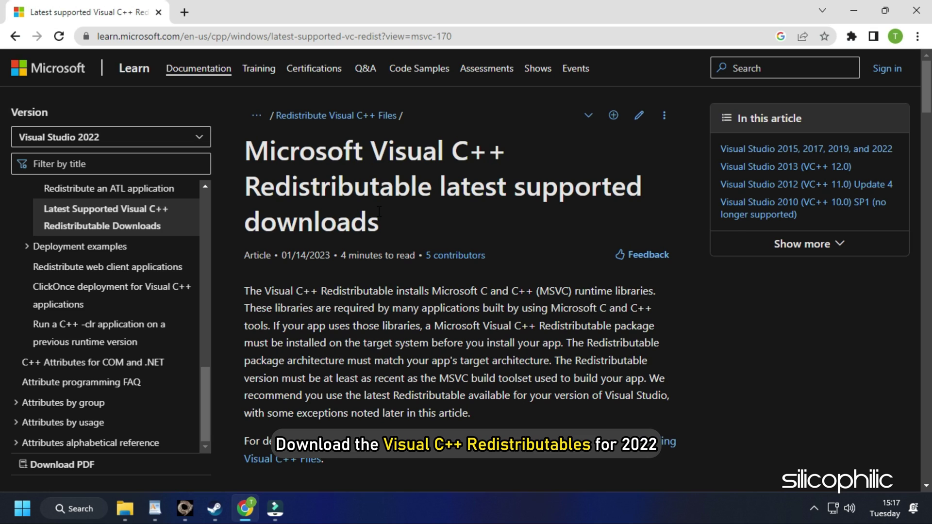
Download the X64 Visual C++ Redistributable and open VC_redist.x64 (3).exe
scroll(378, 212, "down", 5)
scroll(377, 210, "down", 1)
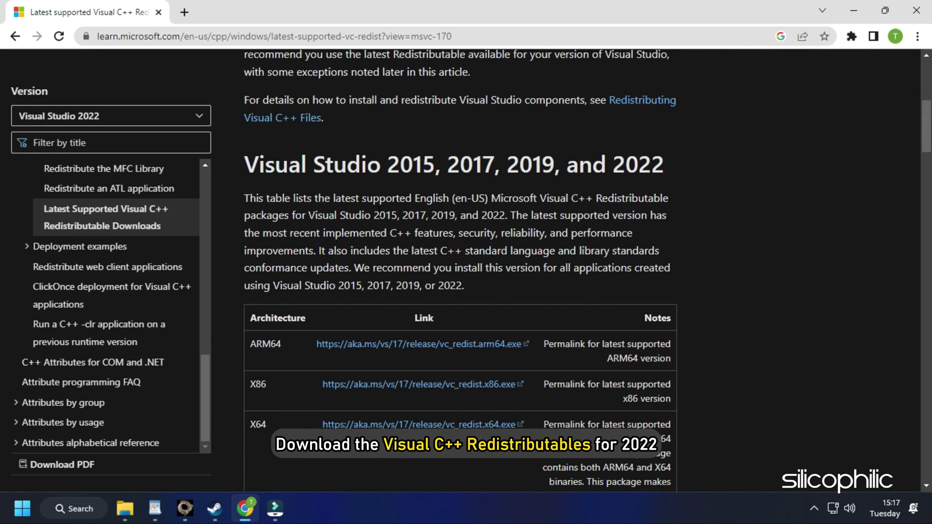
scroll(384, 211, "up", 1)
scroll(388, 214, "down", 2)
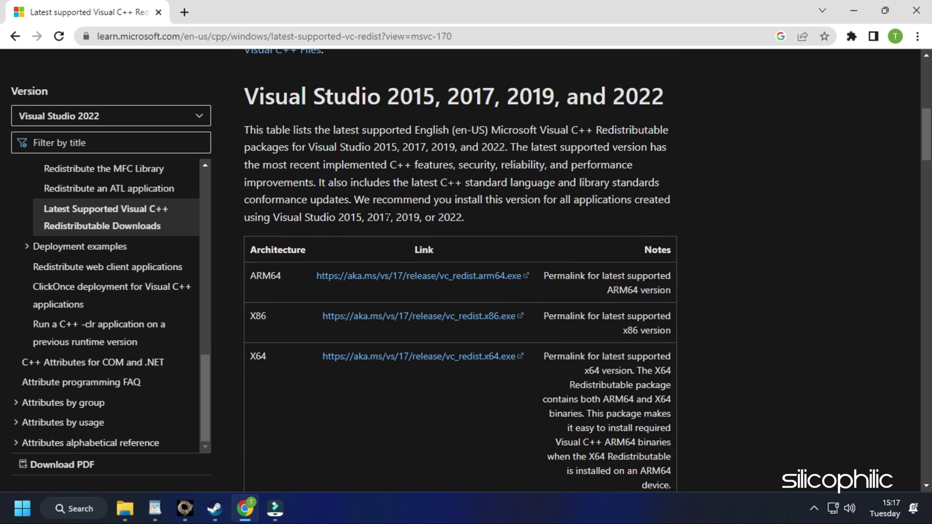
scroll(389, 212, "down", 2)
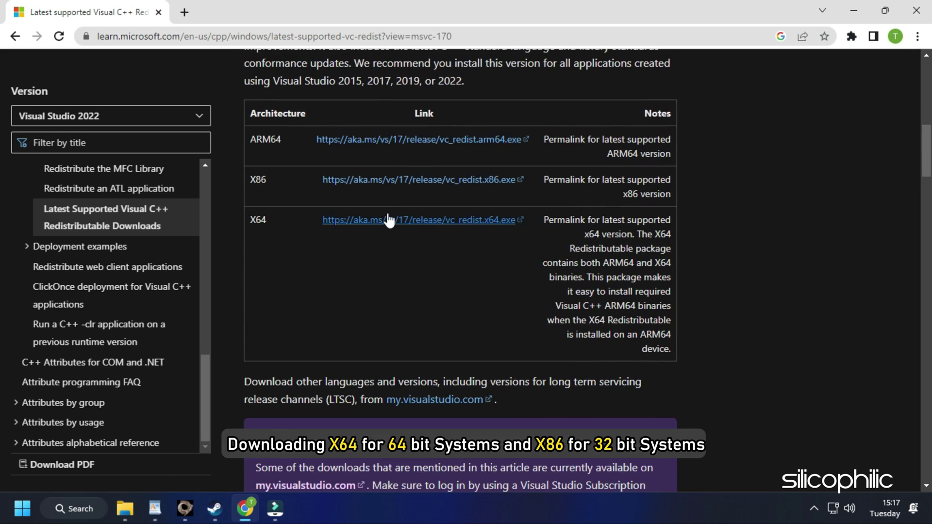
scroll(388, 212, "up", 1)
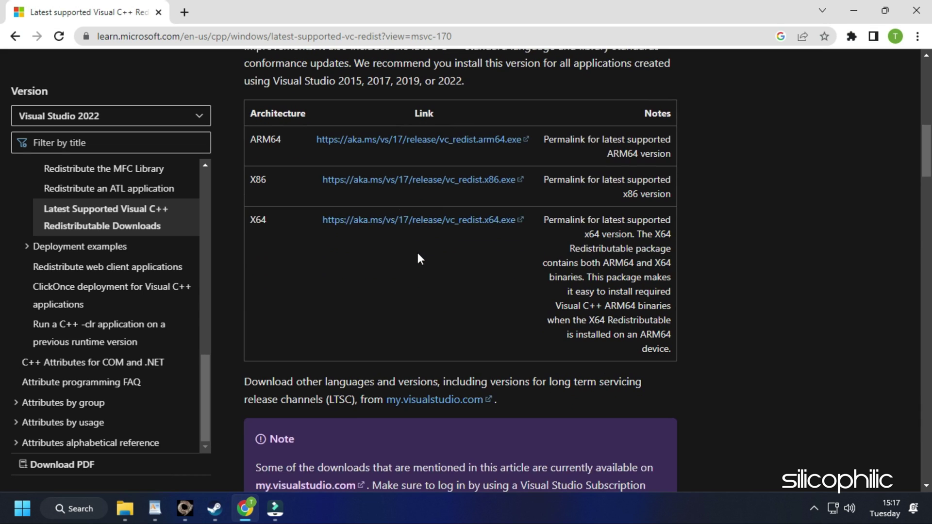
left_click(418, 219)
left_click(73, 473)
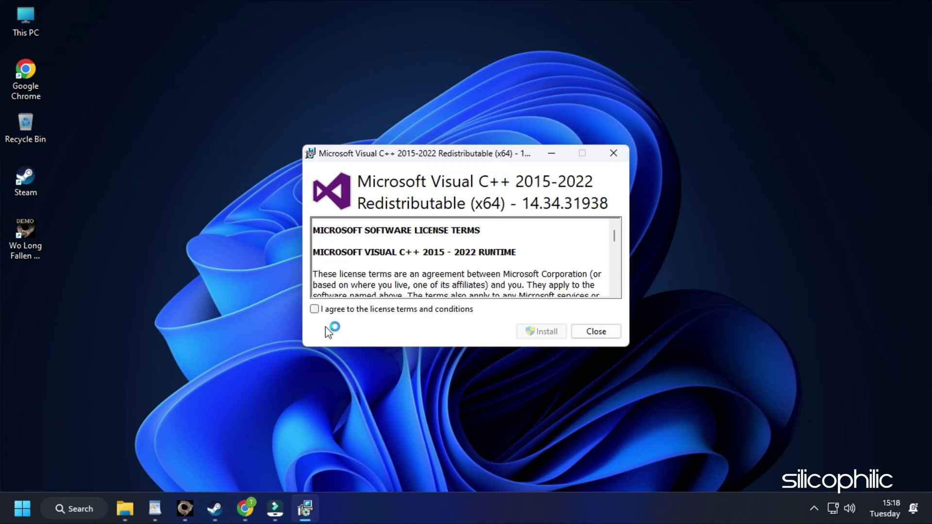
Accept the license and install the Visual C++ 2015-2022 x64 runtime, then search Windows for 'control Panel'
left_click(315, 308)
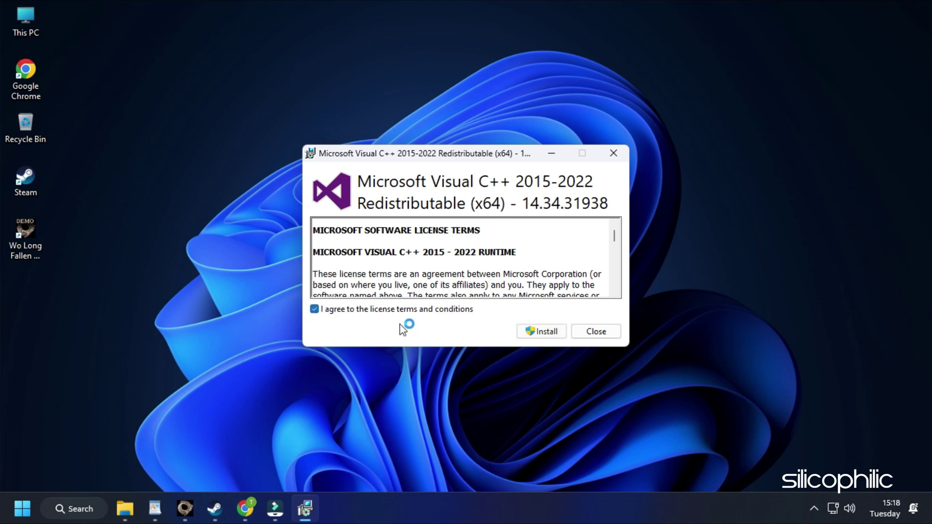
left_click(554, 331)
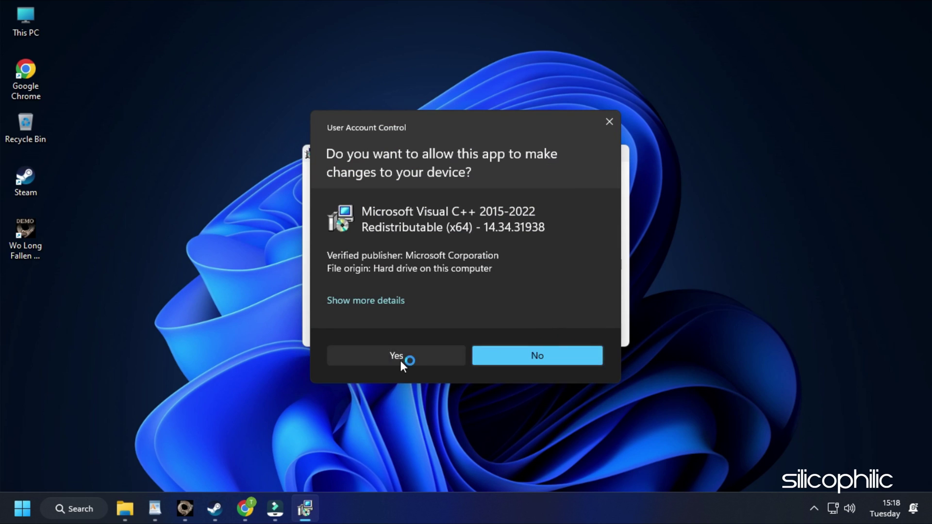
left_click(400, 360)
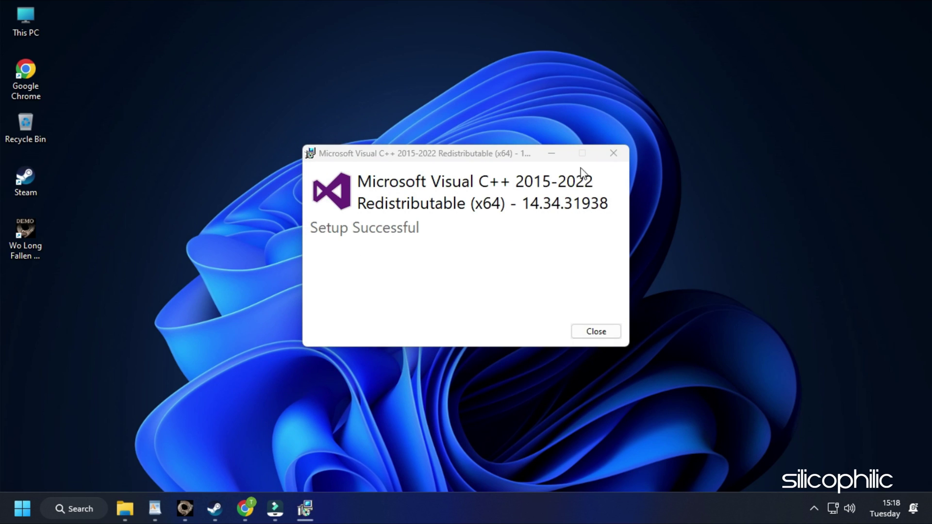
left_click(614, 154)
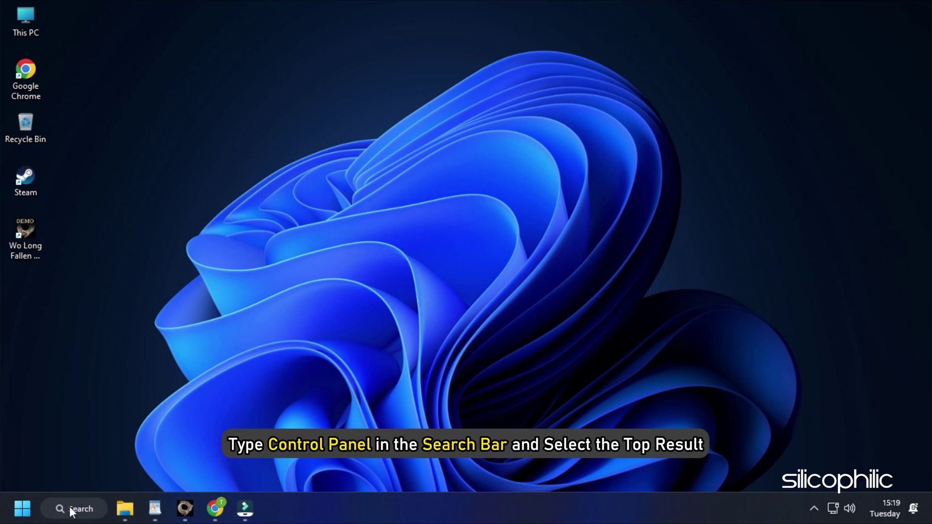
left_click(72, 510)
type("control Panel")
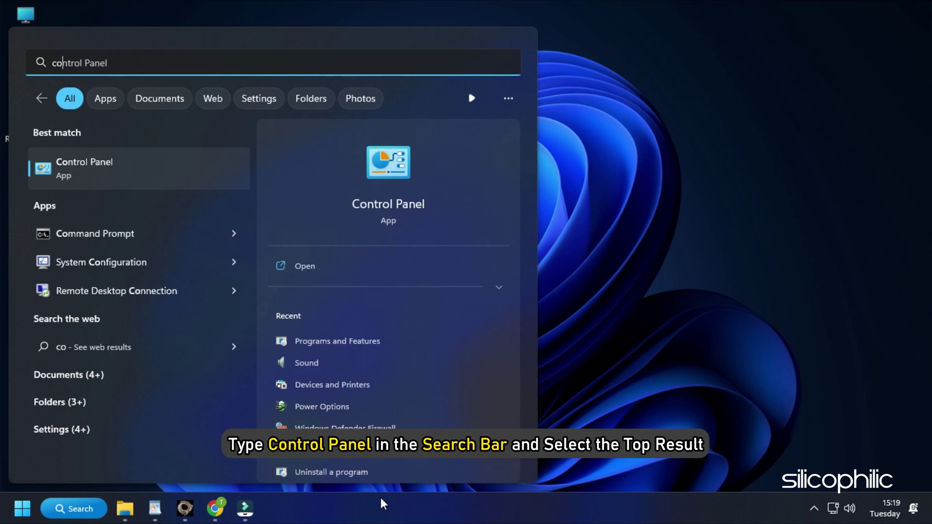
With Control Panel in Large icons view, try High performance in Power Options, then return to Balanced
left_click(166, 186)
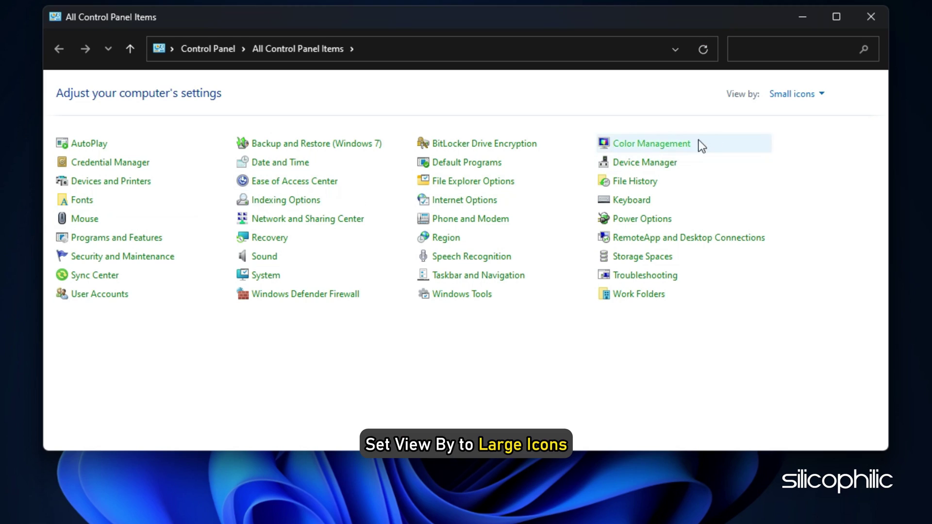
left_click(820, 96)
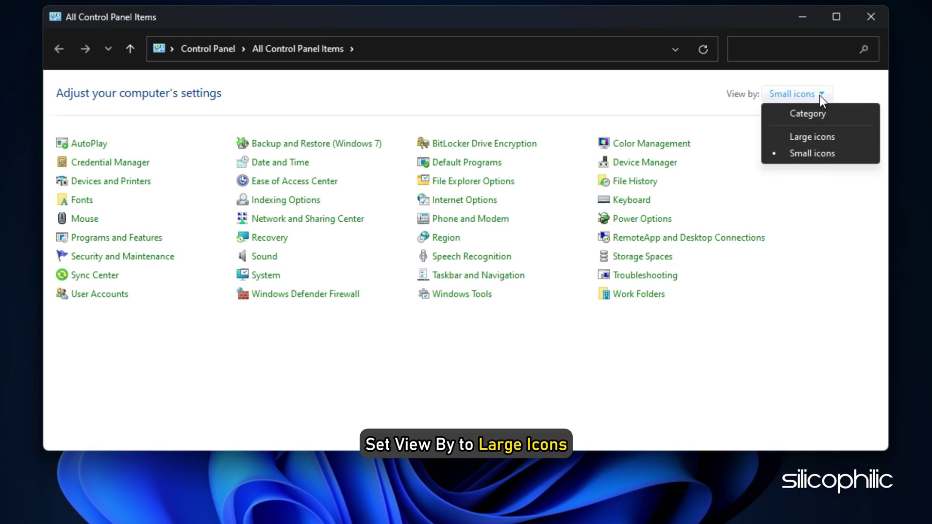
left_click(824, 139)
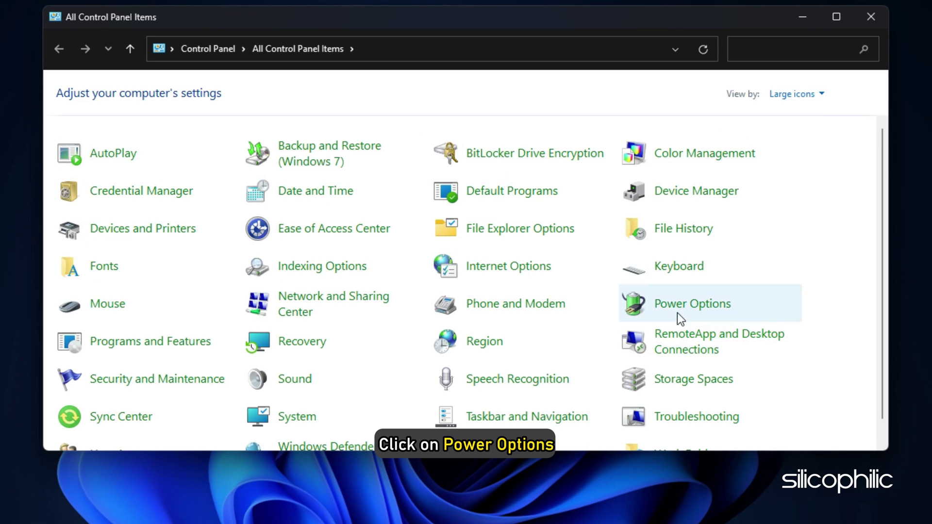
left_click(686, 310)
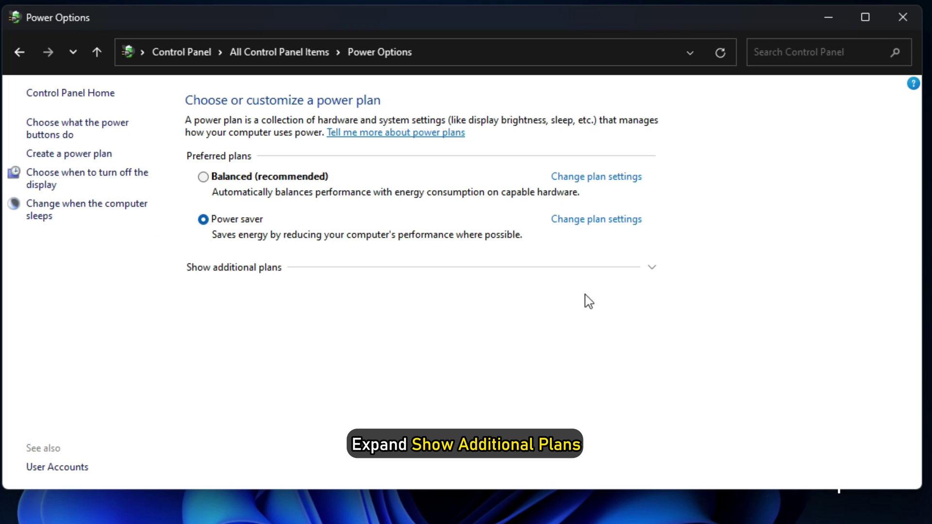
left_click(651, 268)
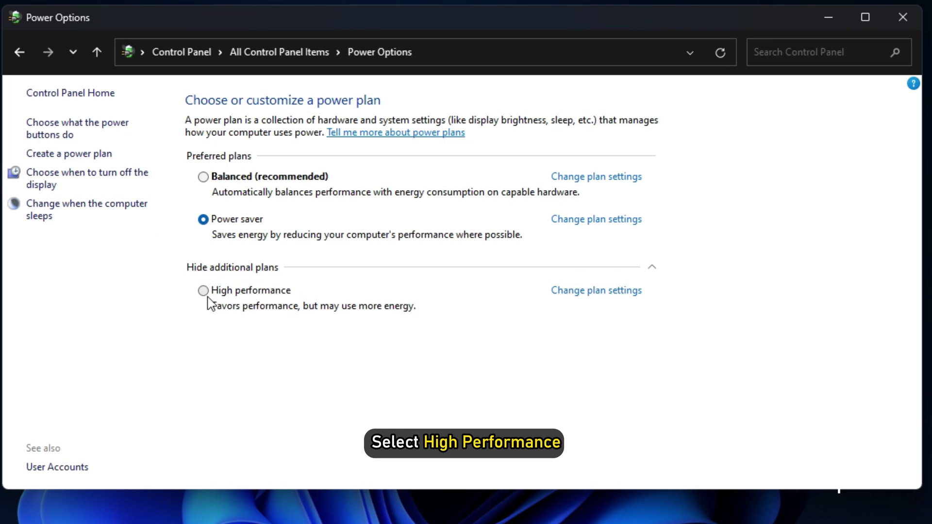
left_click(202, 290)
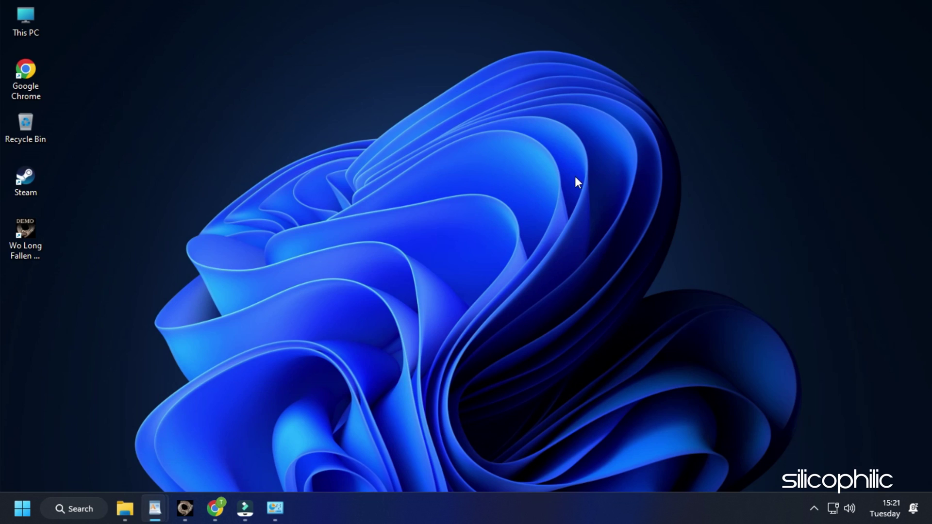
left_click(275, 508)
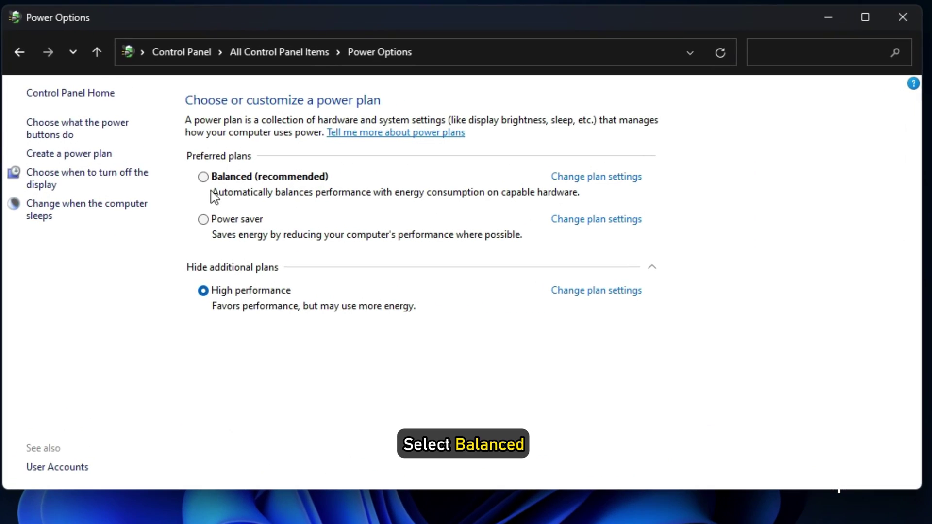
left_click(203, 177)
left_click(902, 17)
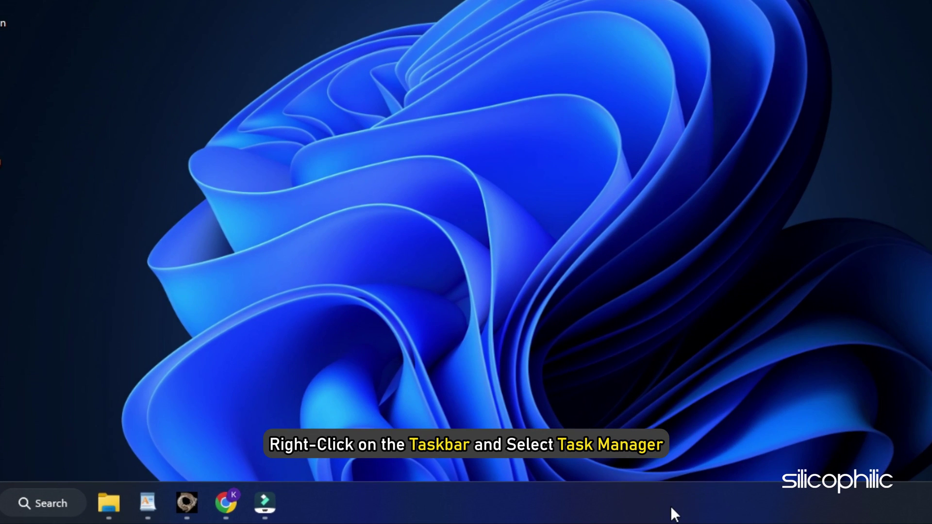
Open Task Manager from the taskbar, end the Google Chrome task, and close Task Manager
right_click(558, 510)
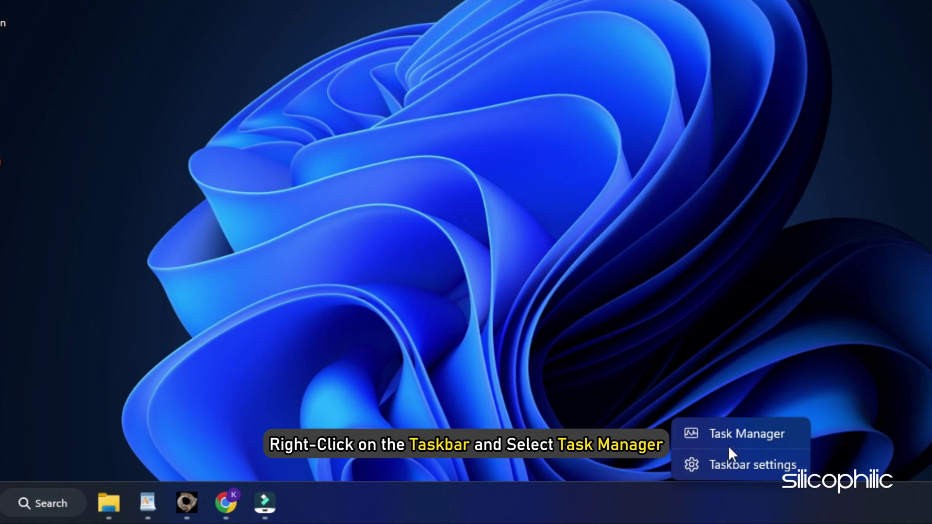
left_click(743, 440)
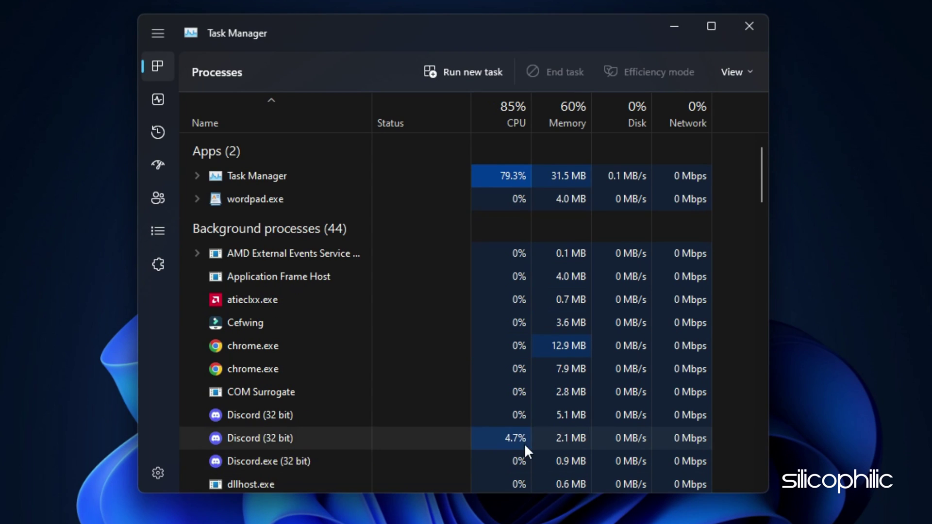
right_click(271, 176)
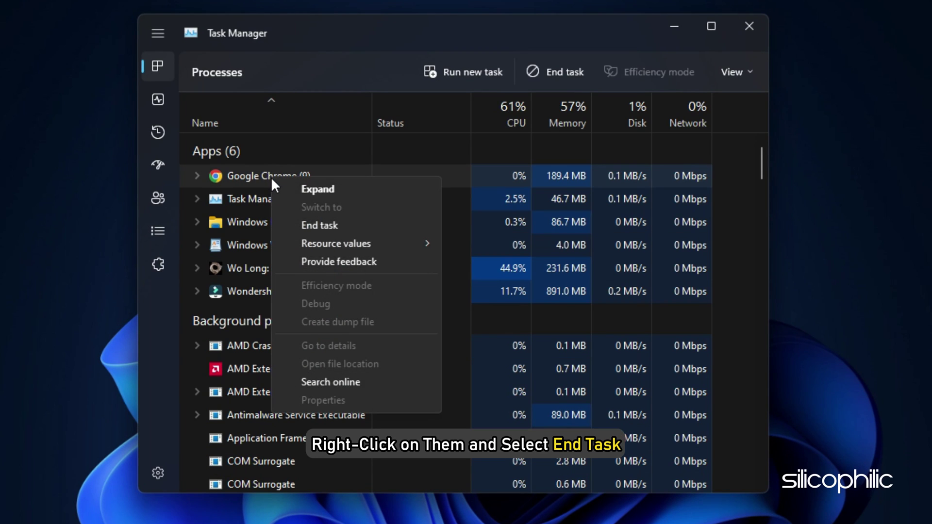
left_click(310, 225)
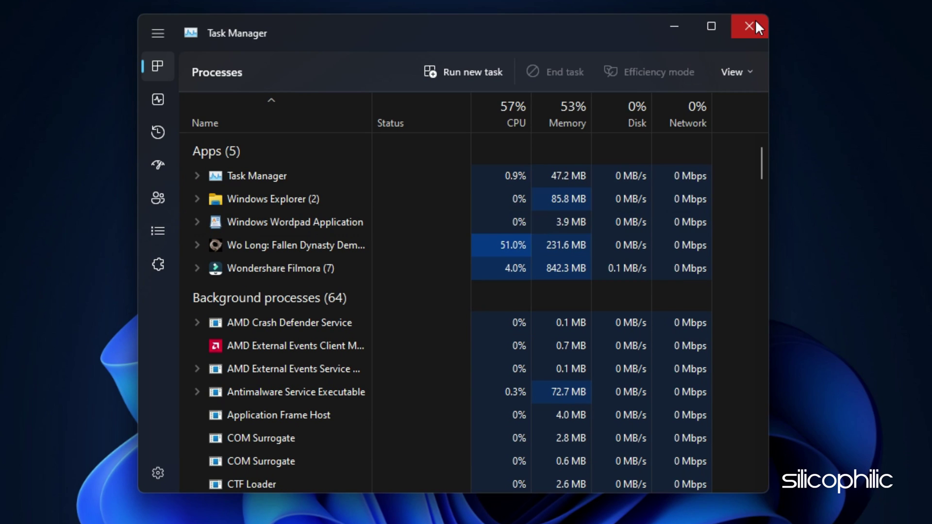
left_click(749, 25)
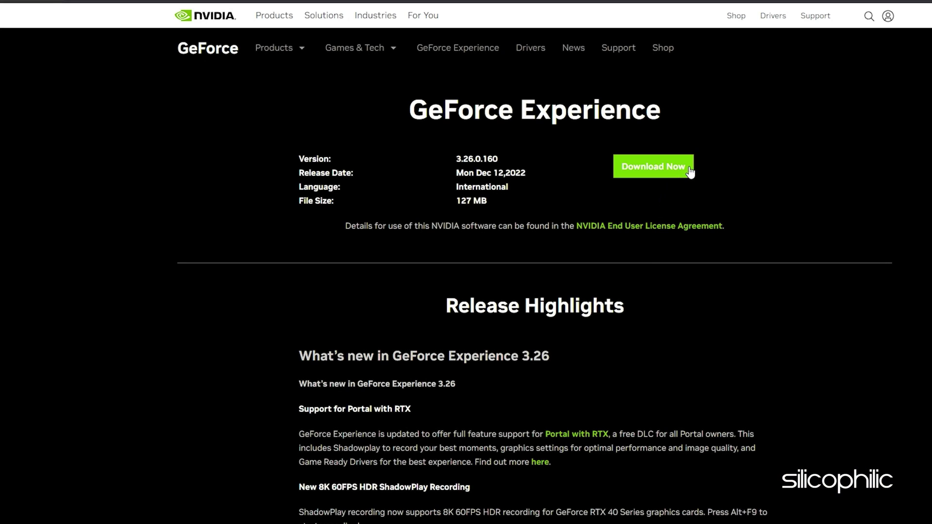
Download the GeForce Experience installer and open its DRIVERS page
left_click(689, 170)
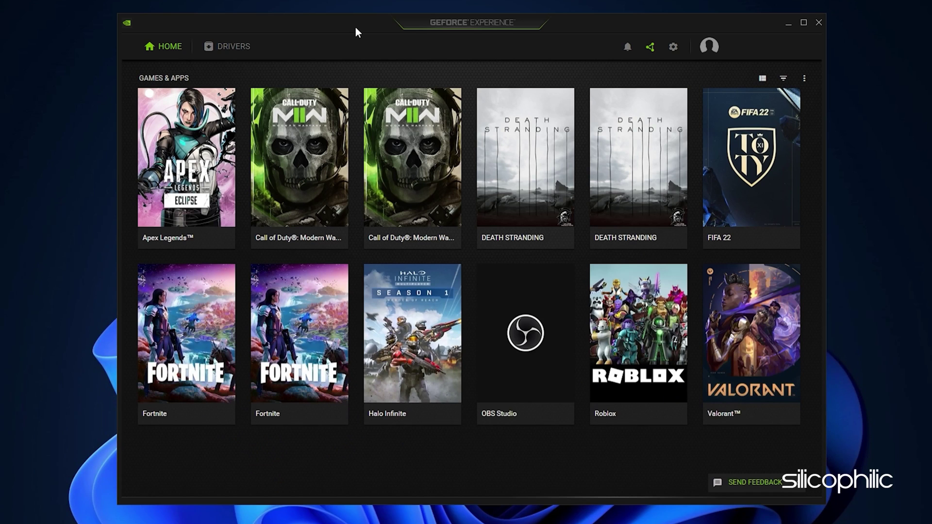
left_click(245, 49)
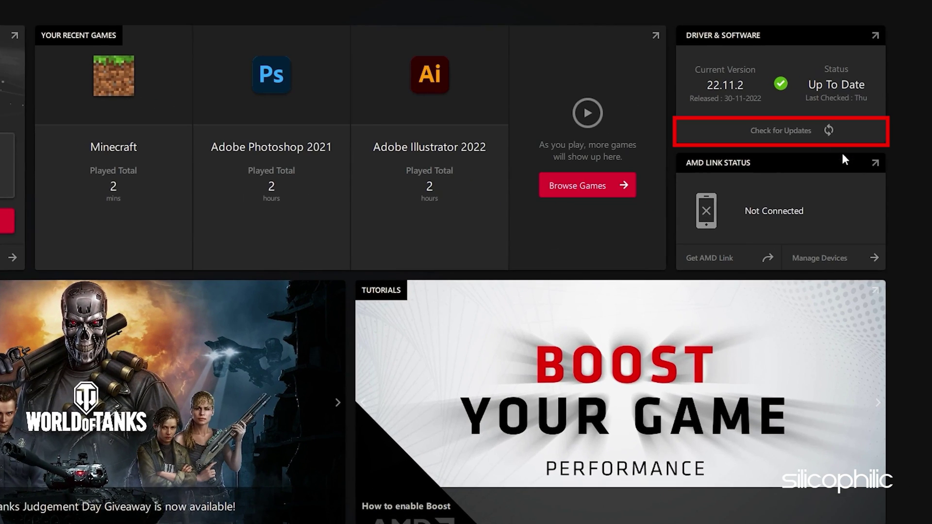
Check for AMD driver updates, confirming 22.11.2 is Up To Date
left_click(723, 130)
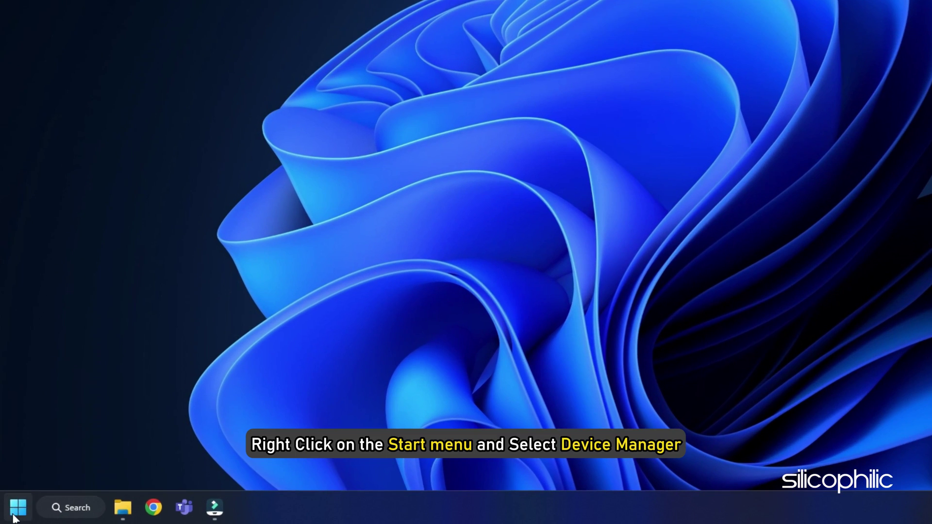
Uninstall the NVIDIA GeForce RTX 3070 under Display adapters in Device Manager
right_click(16, 512)
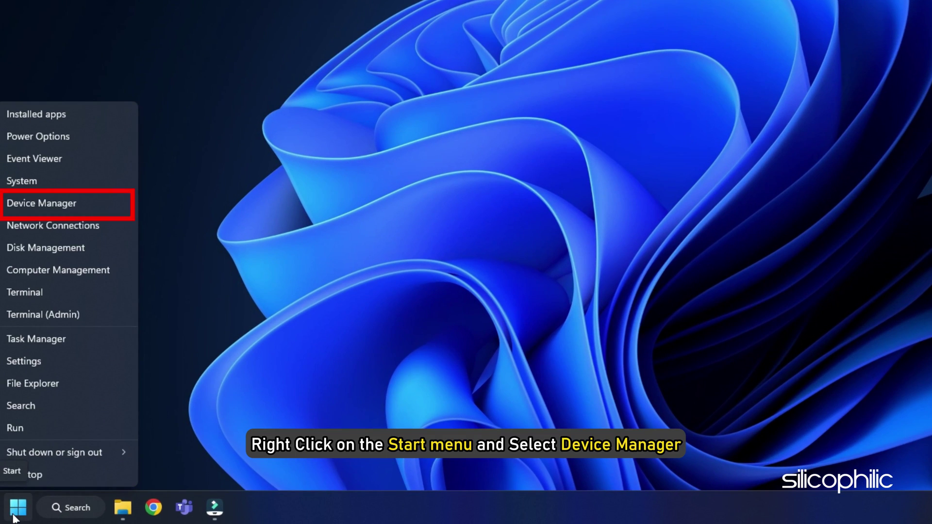
left_click(74, 203)
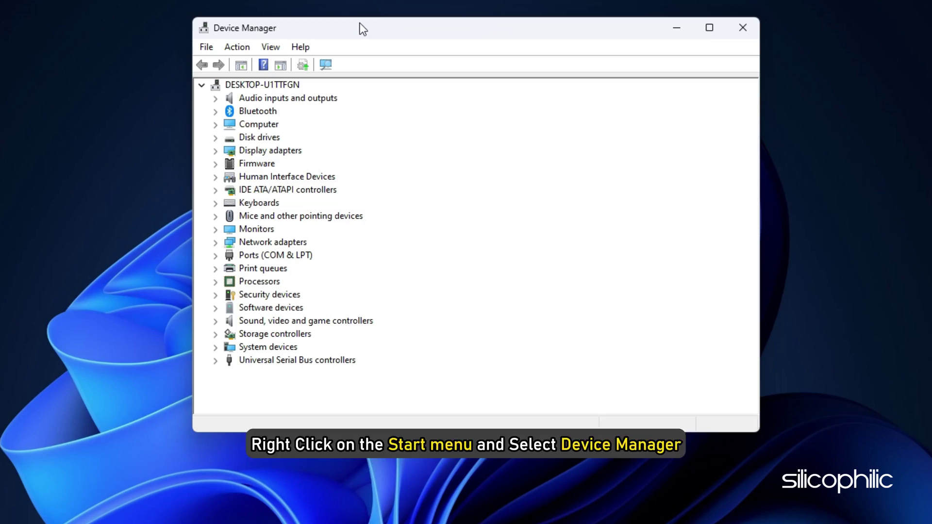
left_click(216, 151)
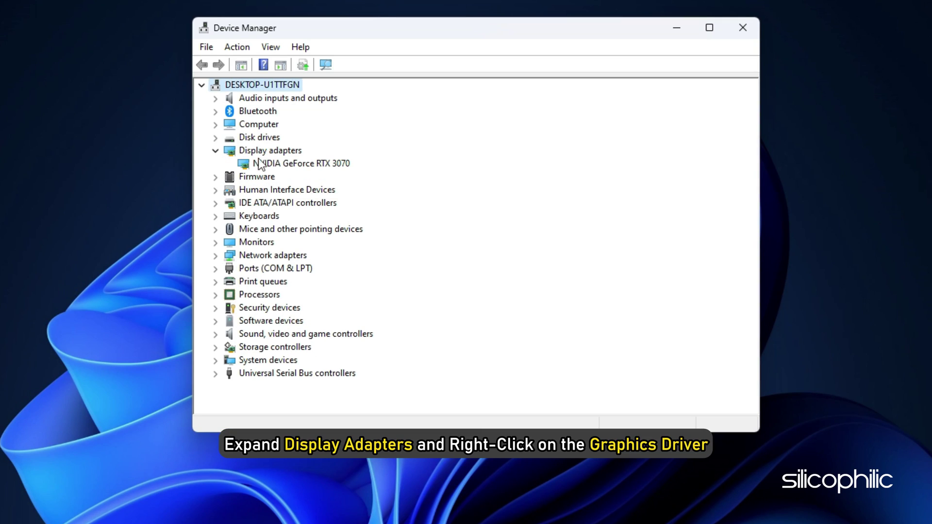
left_click(352, 165)
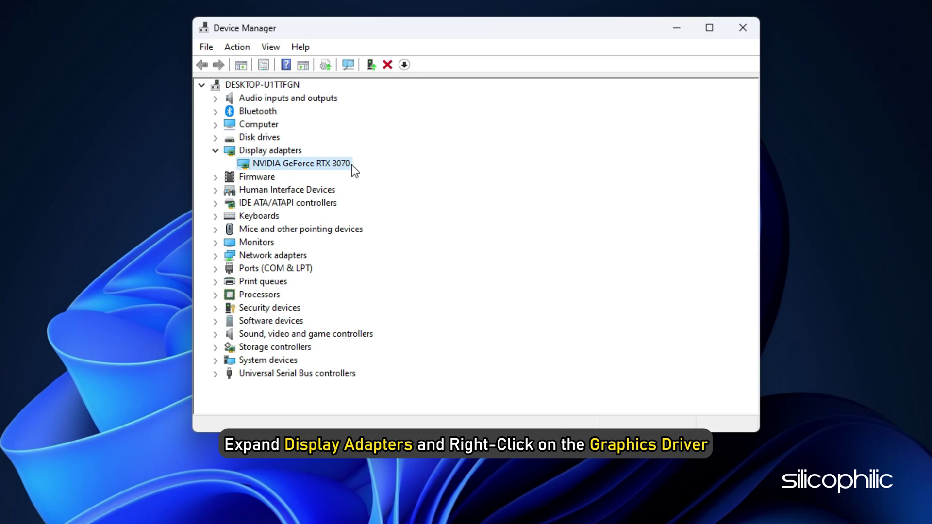
right_click(351, 165)
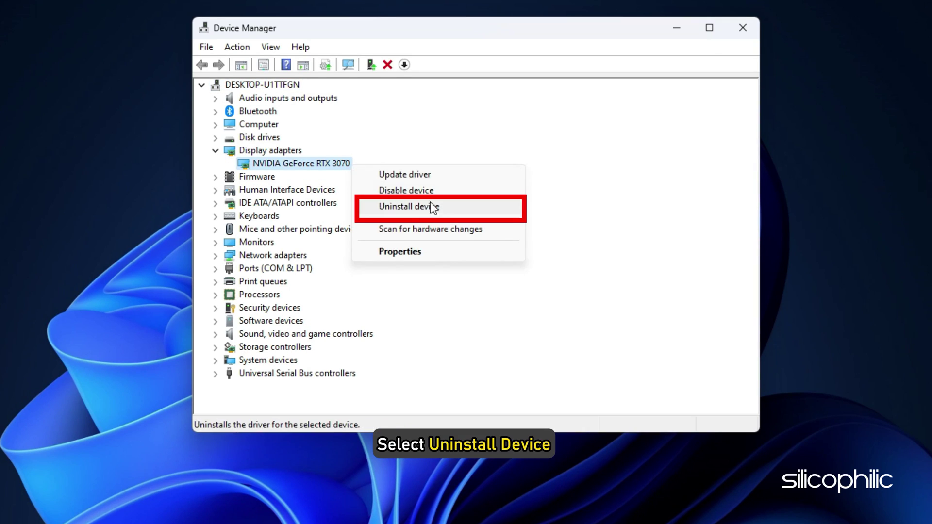
left_click(447, 216)
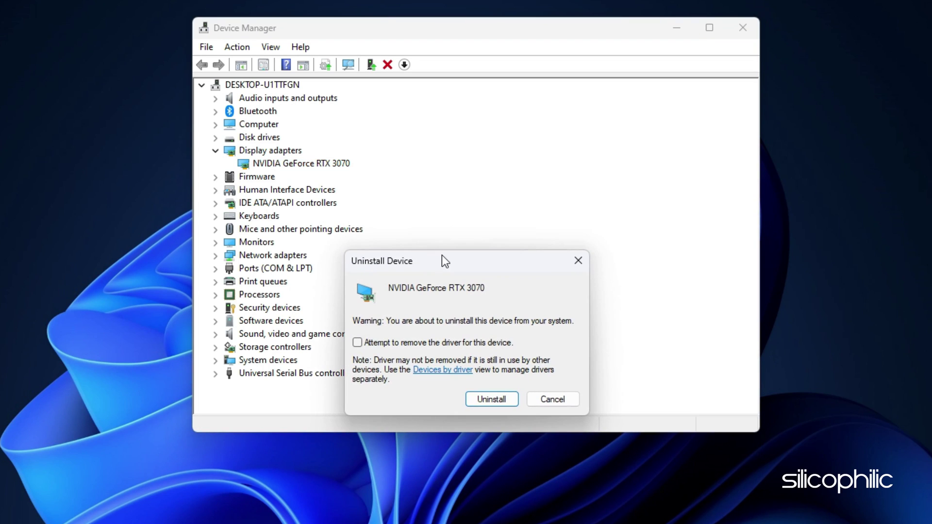
left_click(492, 399)
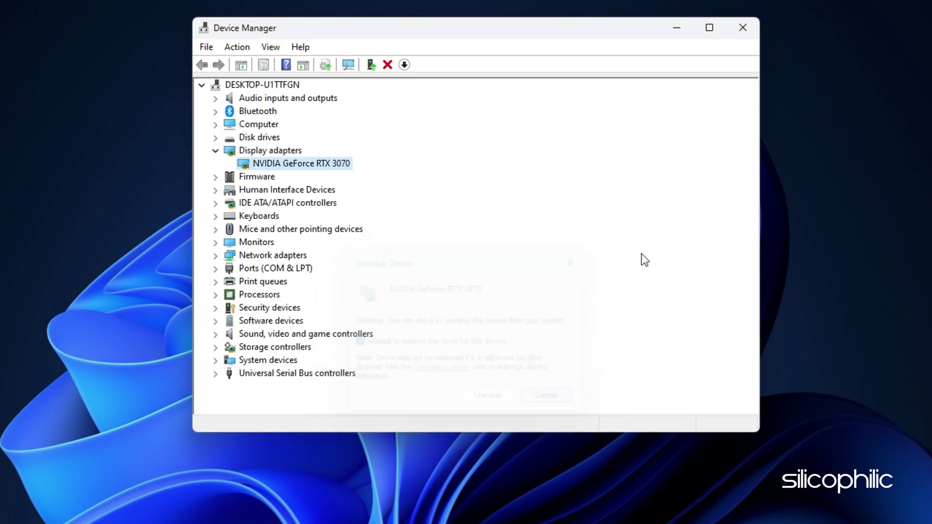
left_click(743, 28)
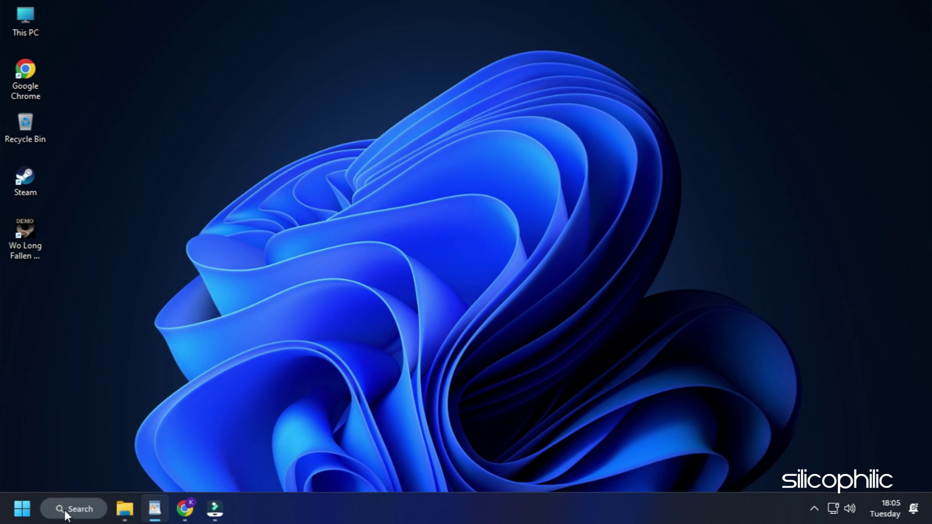
Open 'check for updates' via Windows search, check, and Download & install all updates
left_click(65, 513)
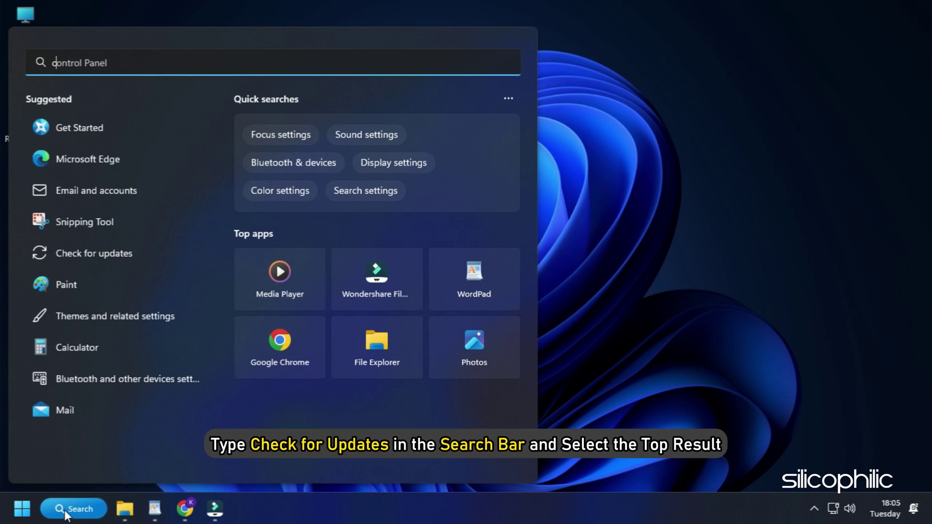
type("check for updates")
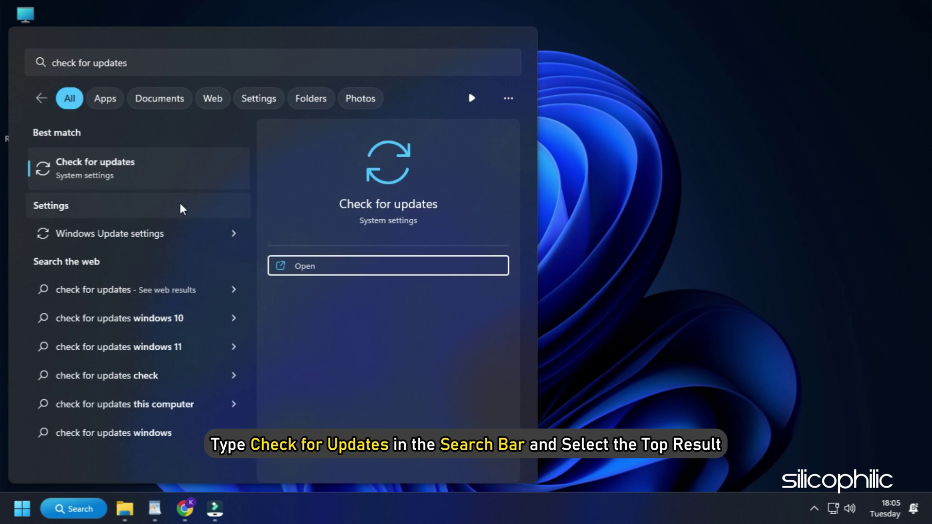
key("Return")
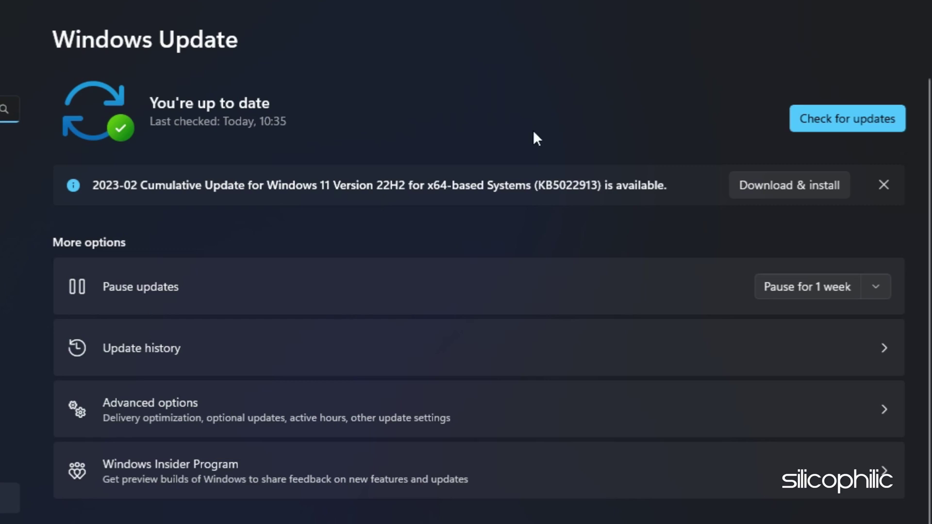
left_click(830, 131)
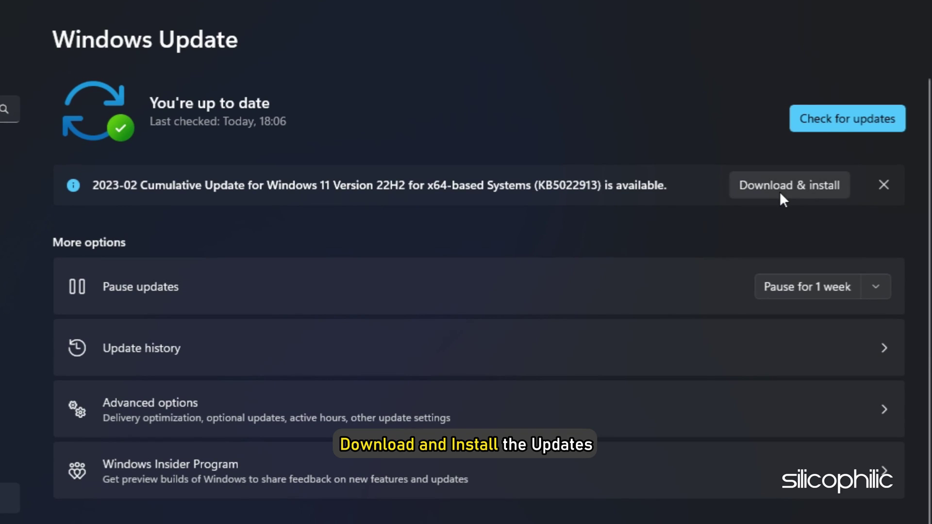
left_click(780, 193)
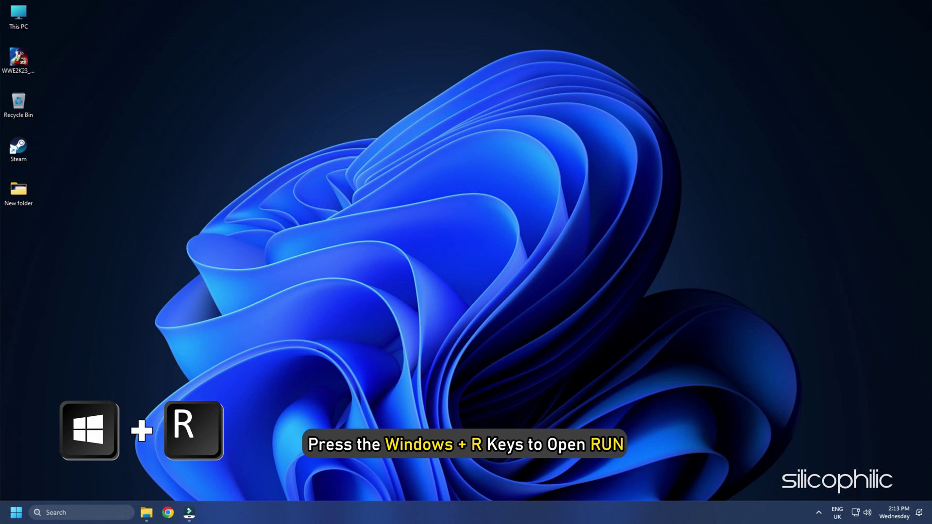
Uninstall WWE 2K23 from Programs and Features (appwiz.cpl), confirm in Steam, then reinstall it from the library
key("super+r")
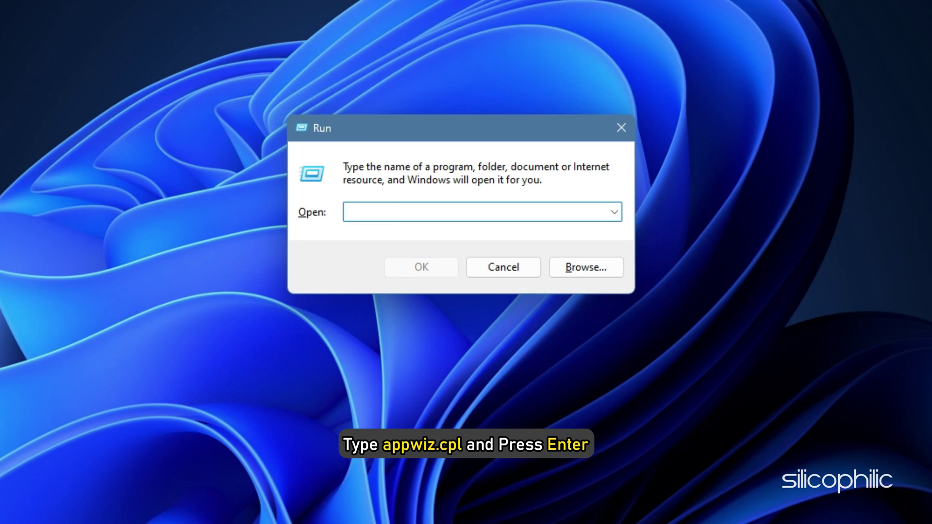
type("appwiz.cpl")
key("Return")
scroll(391, 246, "down", 10)
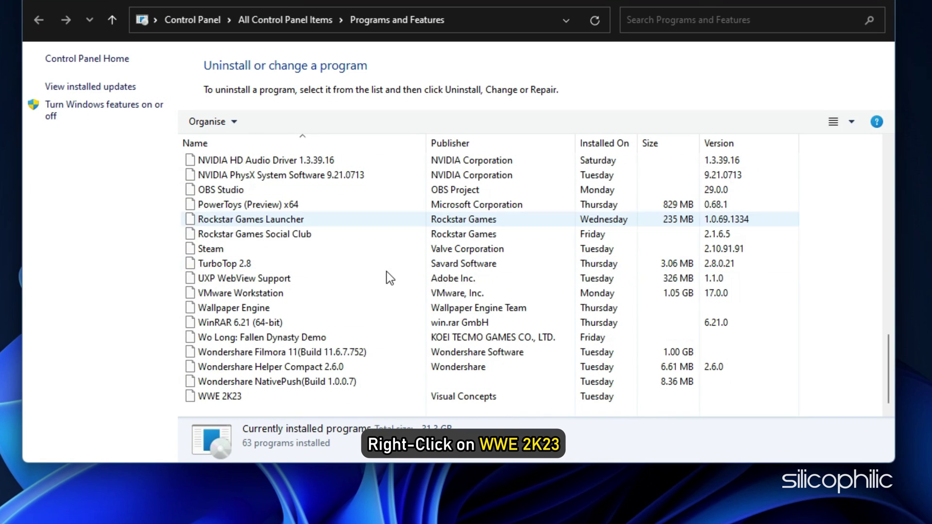
right_click(267, 397)
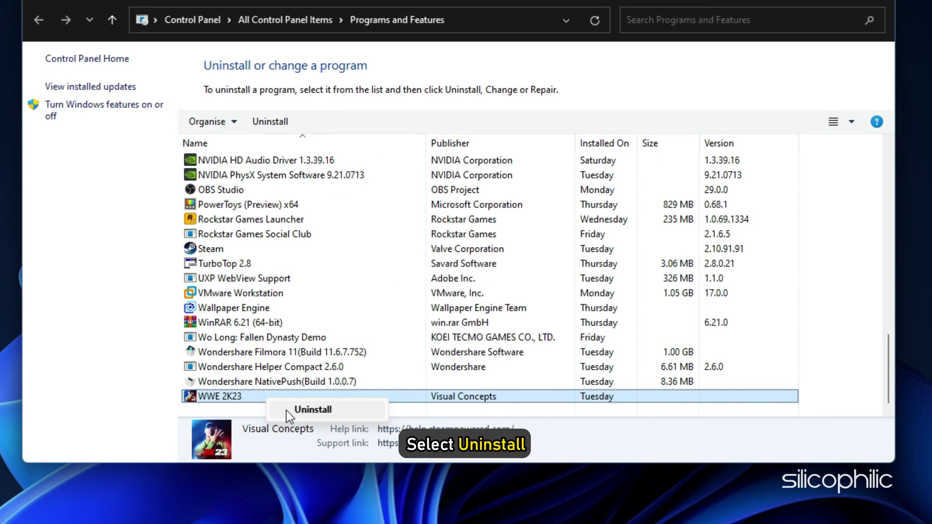
left_click(345, 410)
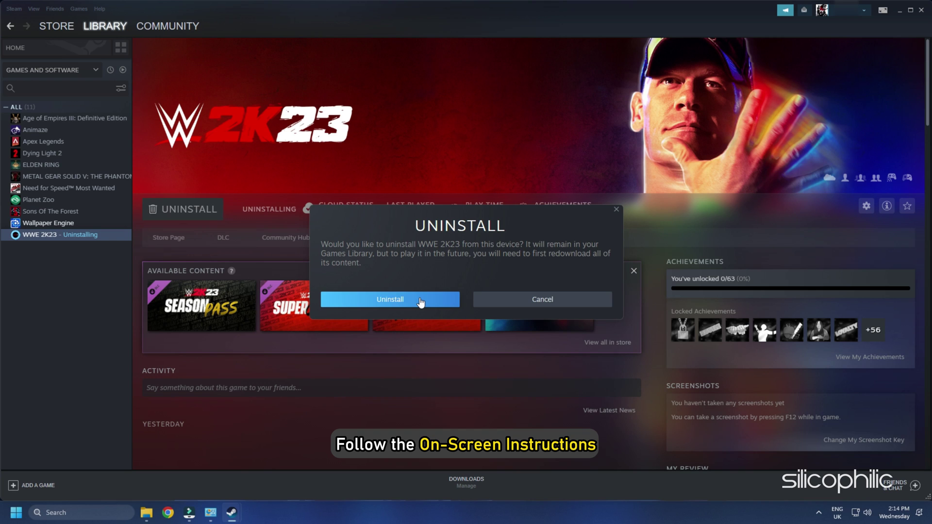
left_click(420, 301)
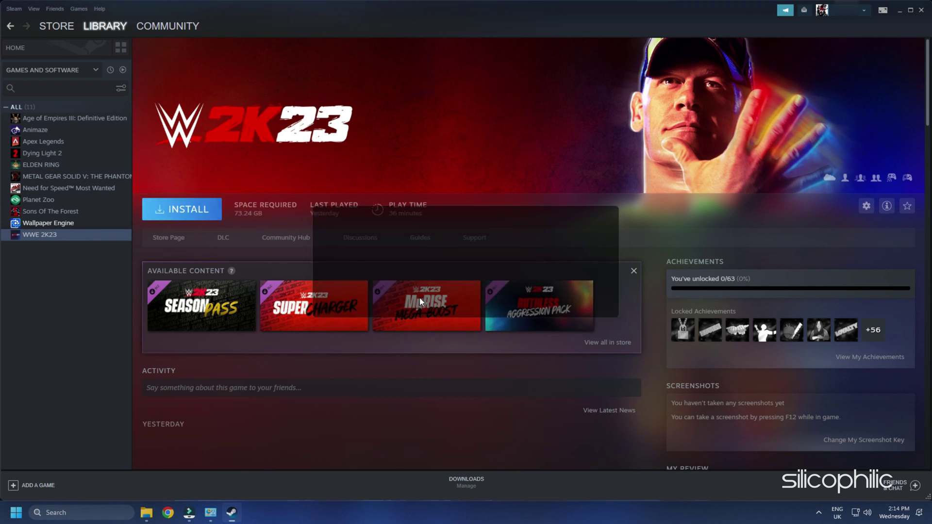
left_click(205, 221)
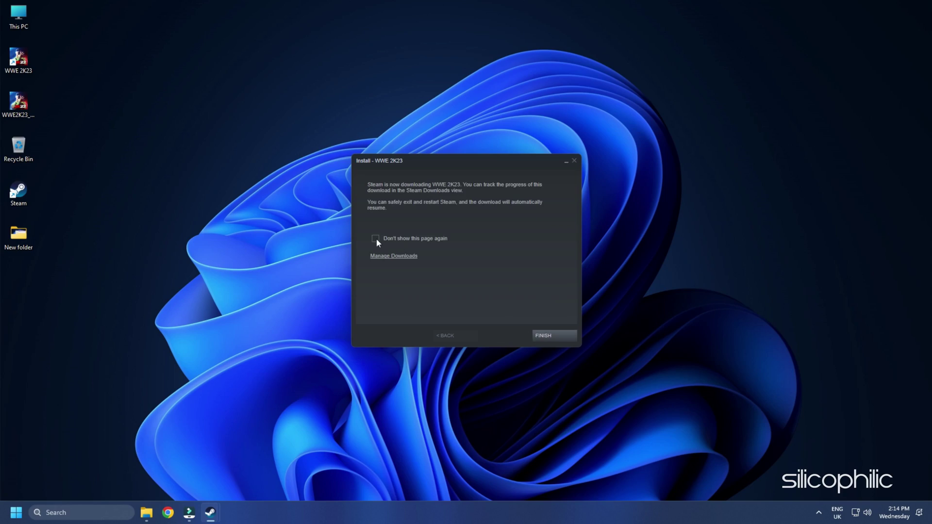